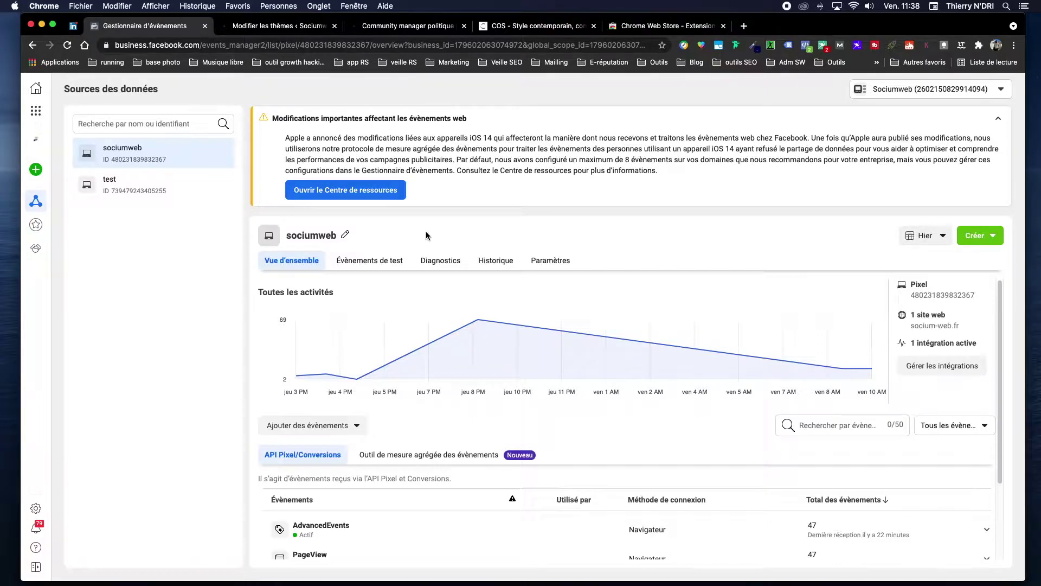
Open the ad accounts section of the business settings and view the available options for adding an account
{"action": "left_click", "coordinate": [895, 90]}
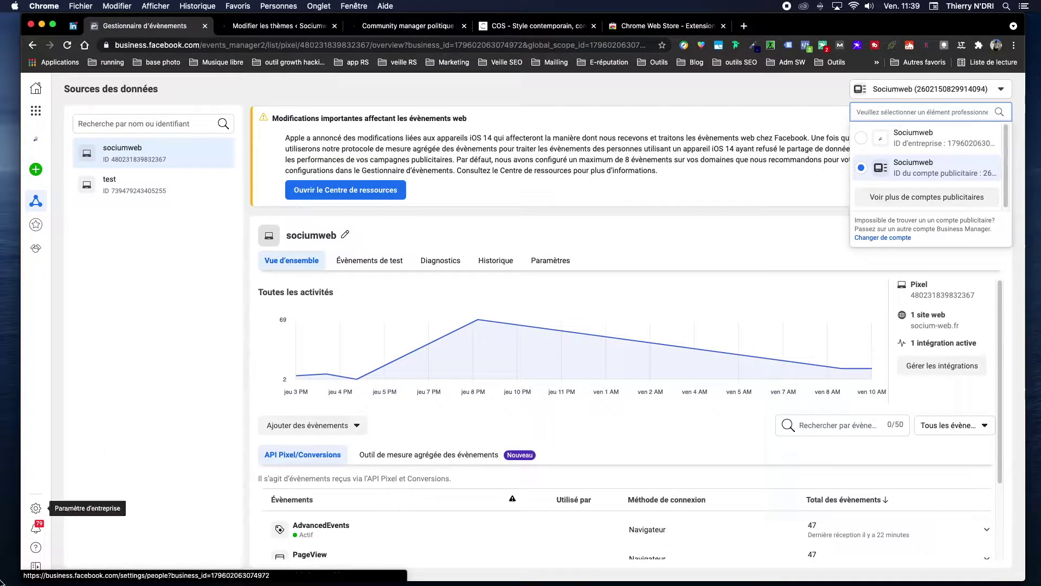
{"action": "left_click", "coordinate": [36, 508]}
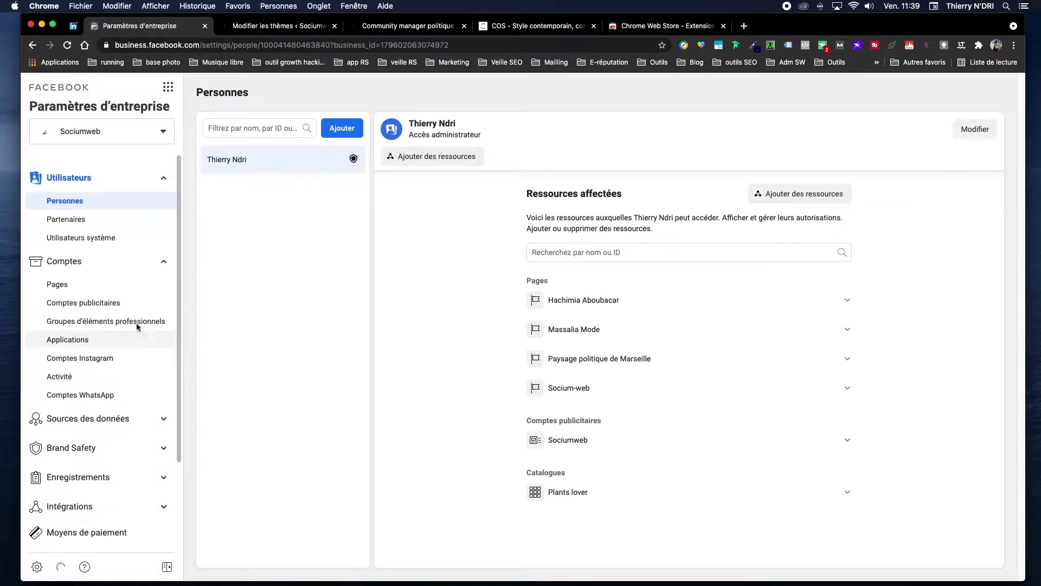
{"action": "left_click", "coordinate": [128, 302]}
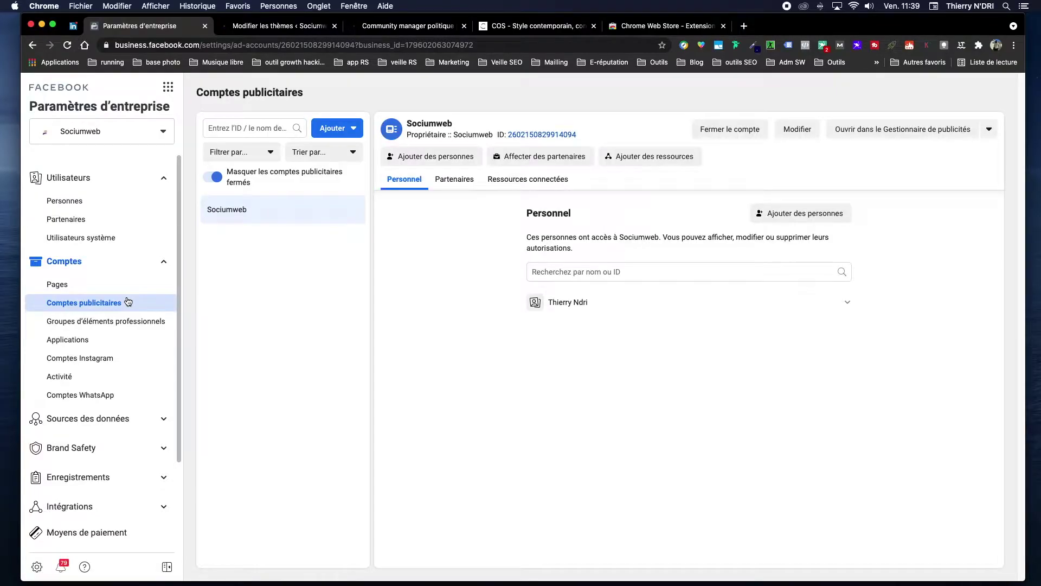
{"action": "left_click", "coordinate": [347, 130]}
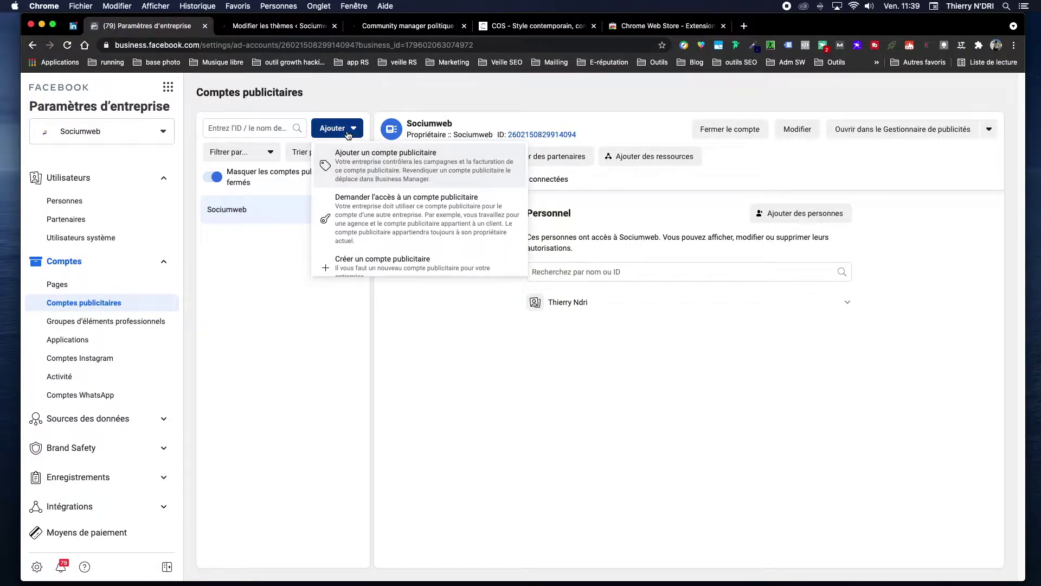
{"action": "left_click", "coordinate": [284, 309]}
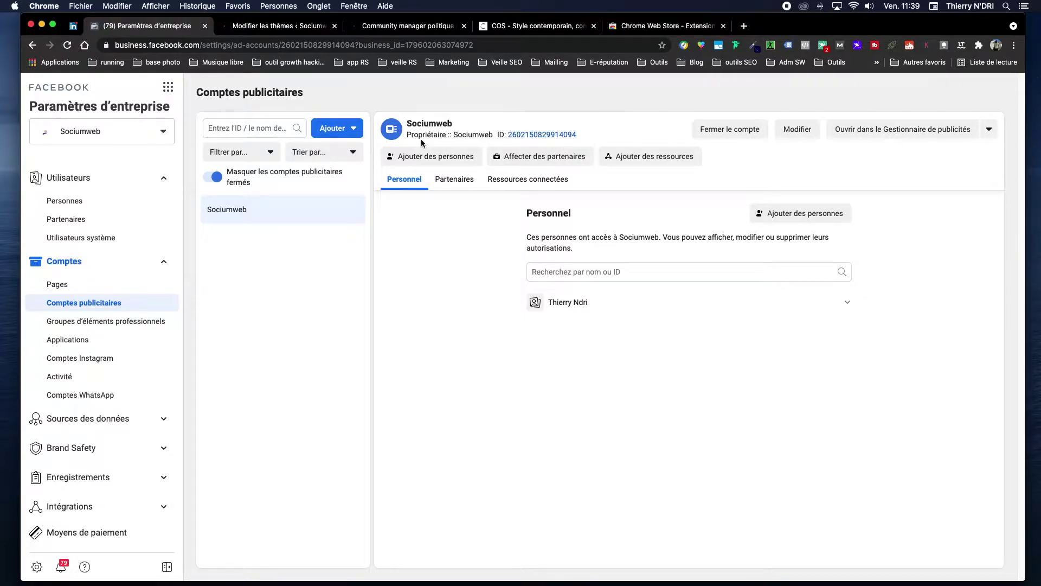
Bring up the form for adding an existing ad account by its identifier, and close it without adding one
{"action": "left_click", "coordinate": [333, 128]}
{"action": "scroll", "coordinate": [363, 197], "scroll_direction": "down", "scroll_amount": 1}
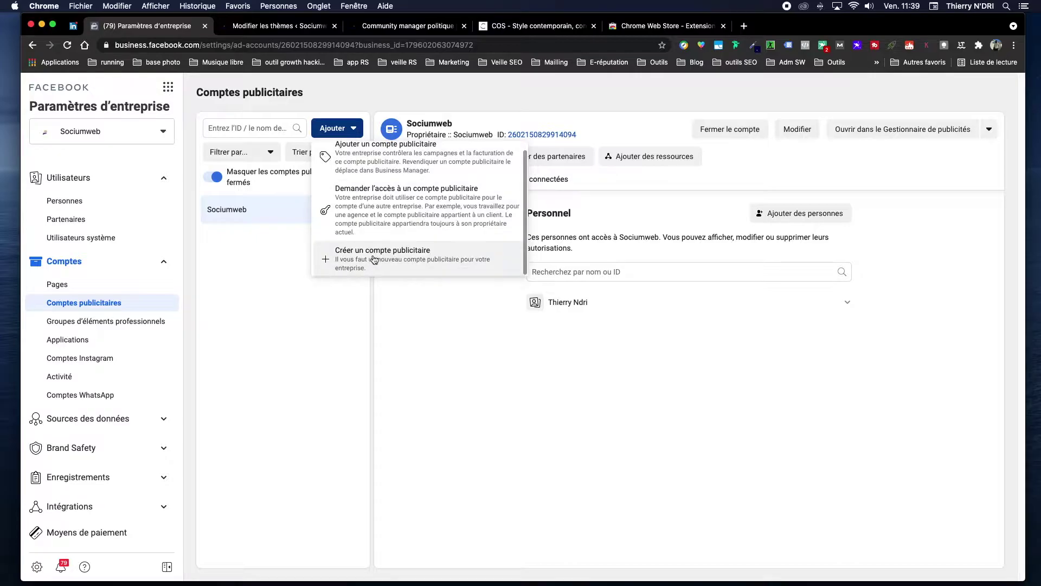
{"action": "scroll", "coordinate": [382, 192], "scroll_direction": "up", "scroll_amount": 1}
{"action": "left_click", "coordinate": [391, 173]}
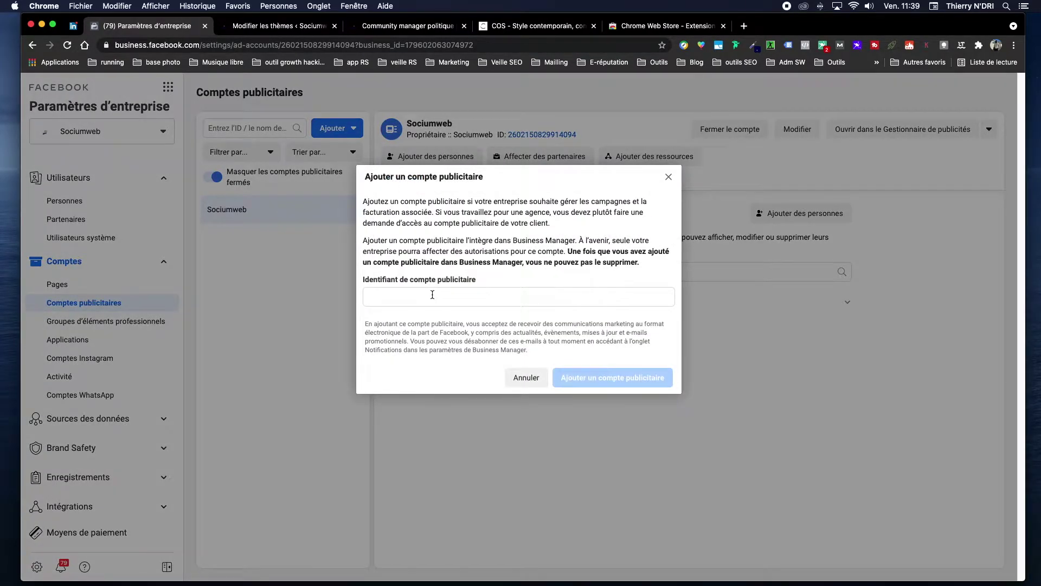
{"action": "left_click", "coordinate": [666, 179]}
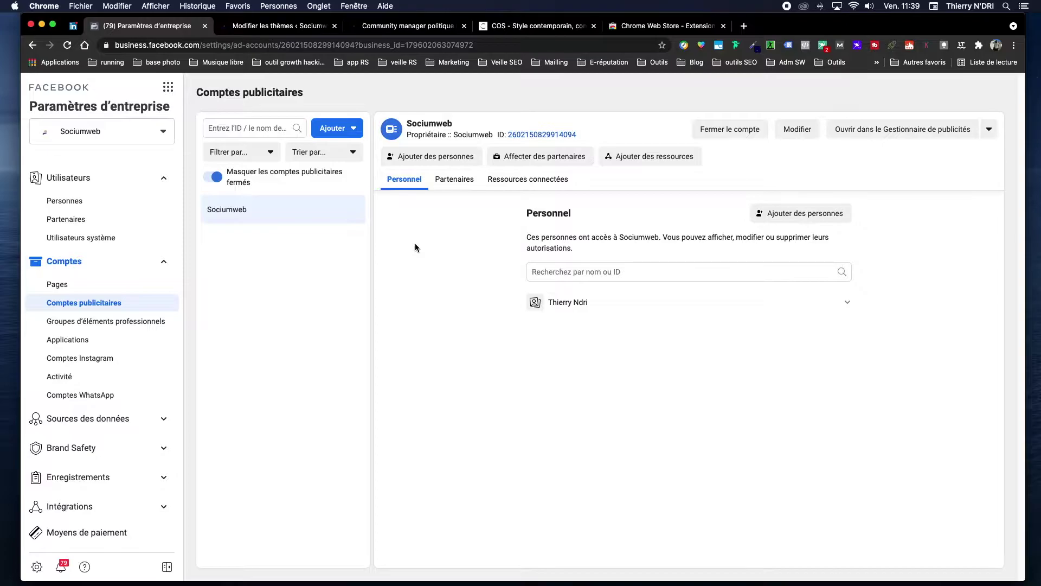
Go from the business settings back to the Events Manager
{"action": "left_click", "coordinate": [341, 130]}
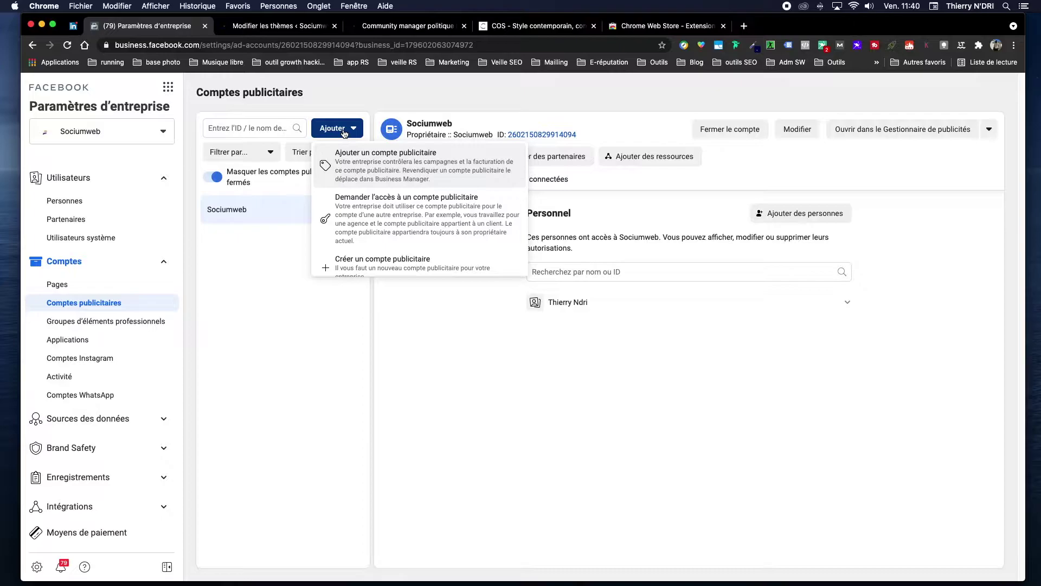
{"action": "left_click", "coordinate": [169, 87]}
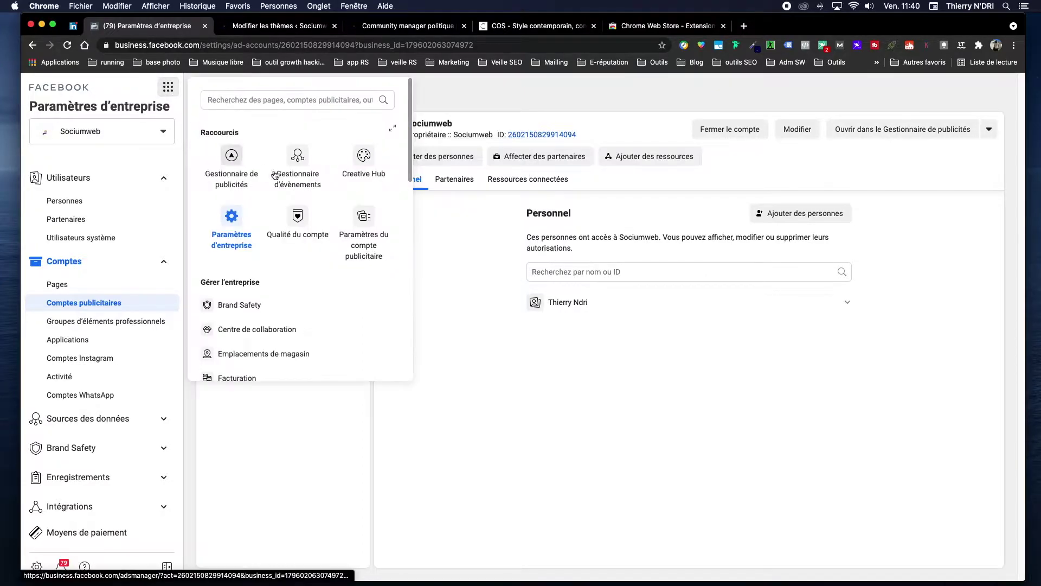
{"action": "left_click", "coordinate": [297, 162]}
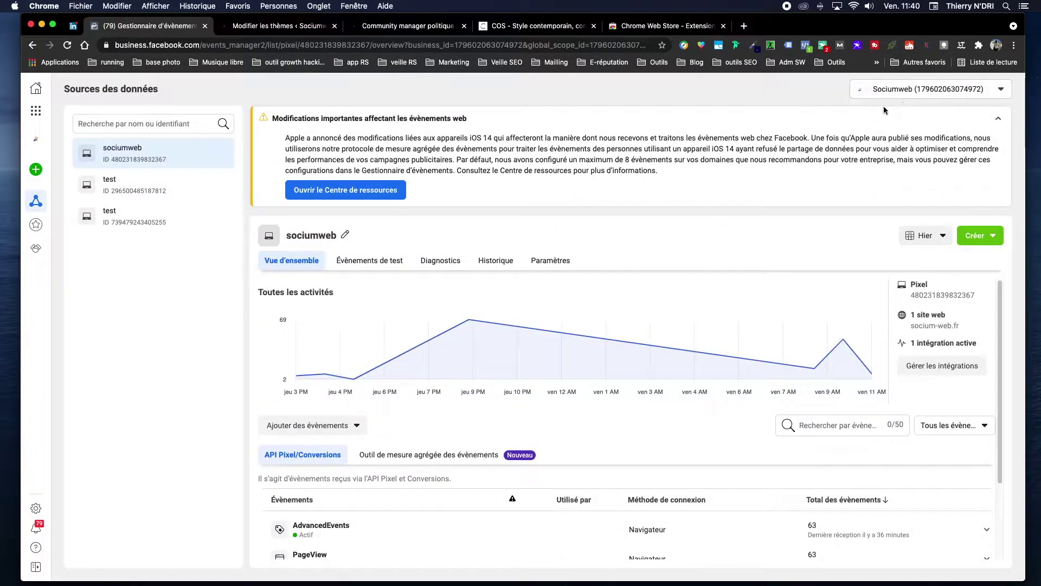
Switch the data sources to the Sociumweb ad account, dismiss the introduction and open the test pixel
{"action": "left_click", "coordinate": [916, 90]}
{"action": "left_click", "coordinate": [922, 169]}
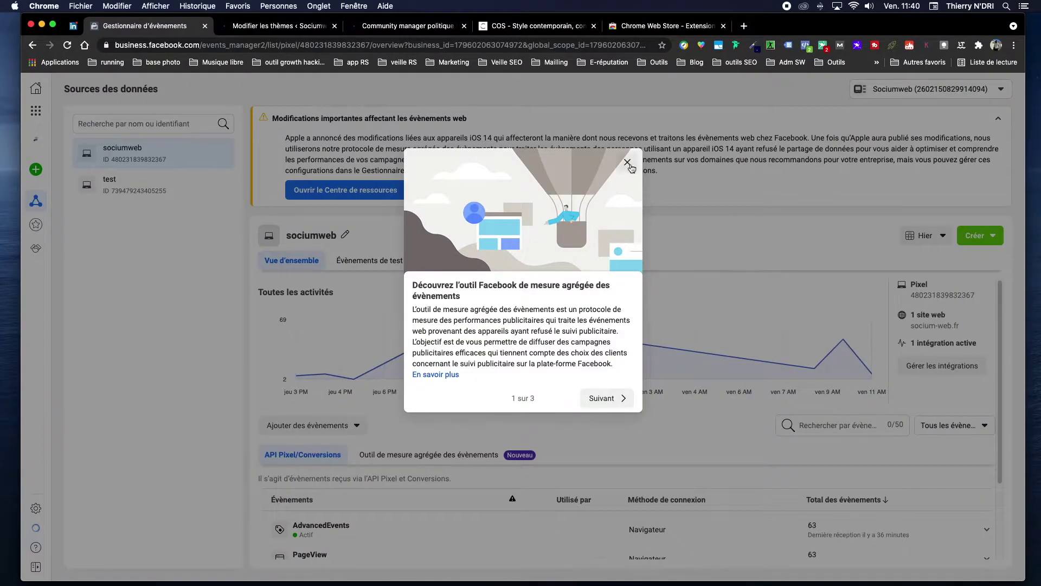
{"action": "left_click", "coordinate": [628, 163]}
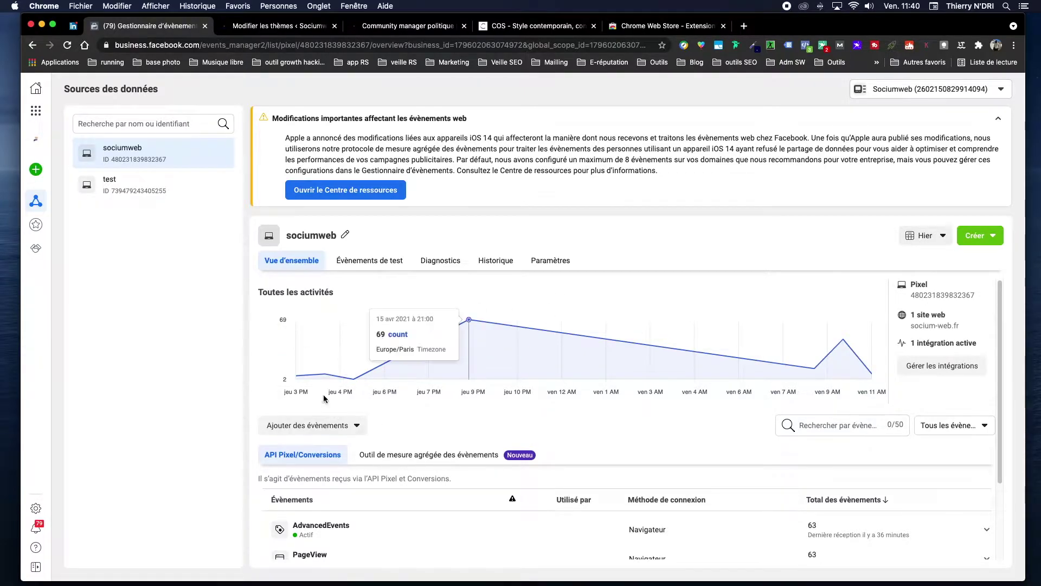
{"action": "left_click", "coordinate": [172, 196]}
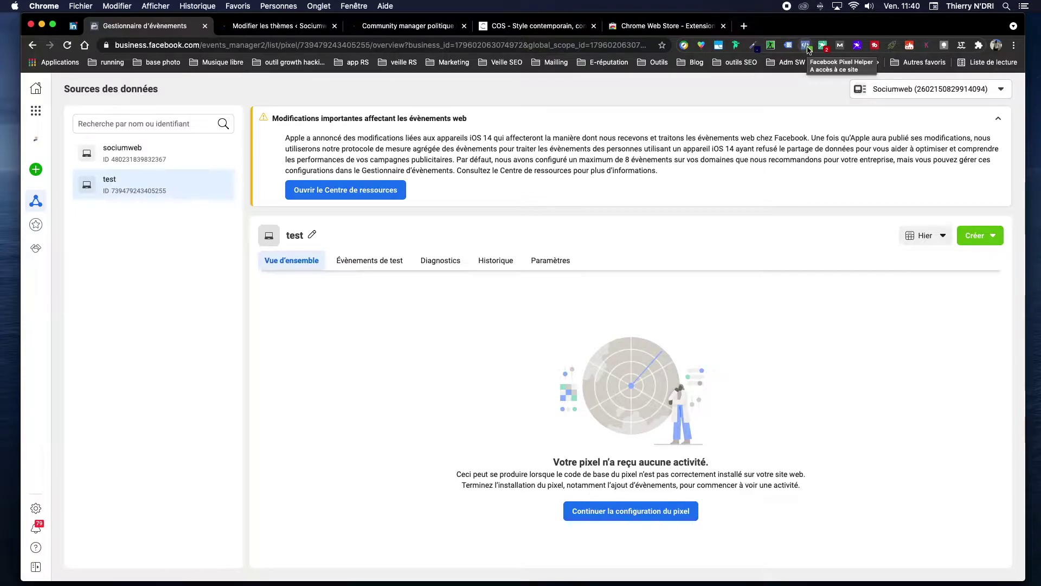
Search the Chrome Web Store for the "facebook pixel helper" extension
{"action": "left_click", "coordinate": [668, 26]}
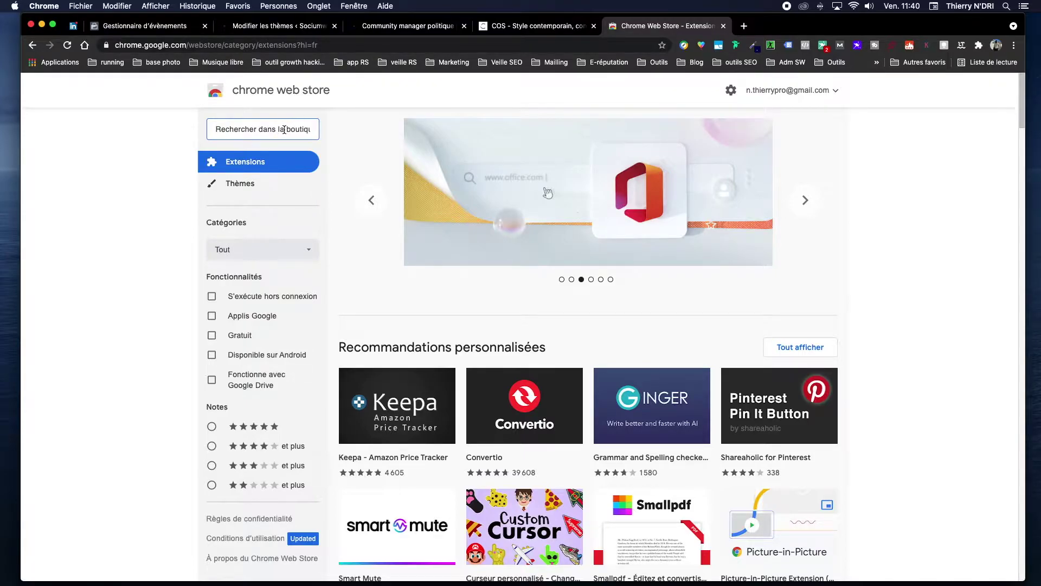
{"action": "type", "text": "face"}
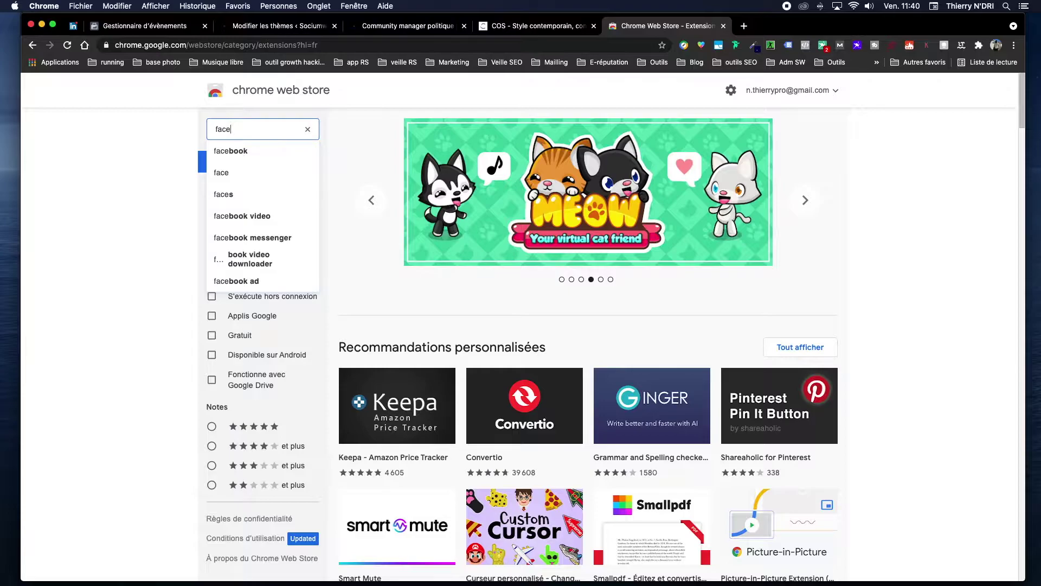
{"action": "type", "text": "bo"}
{"action": "key", "text": "BackSpace"}
{"action": "key", "text": "BackSpace"}
{"action": "type", "text": "book p"}
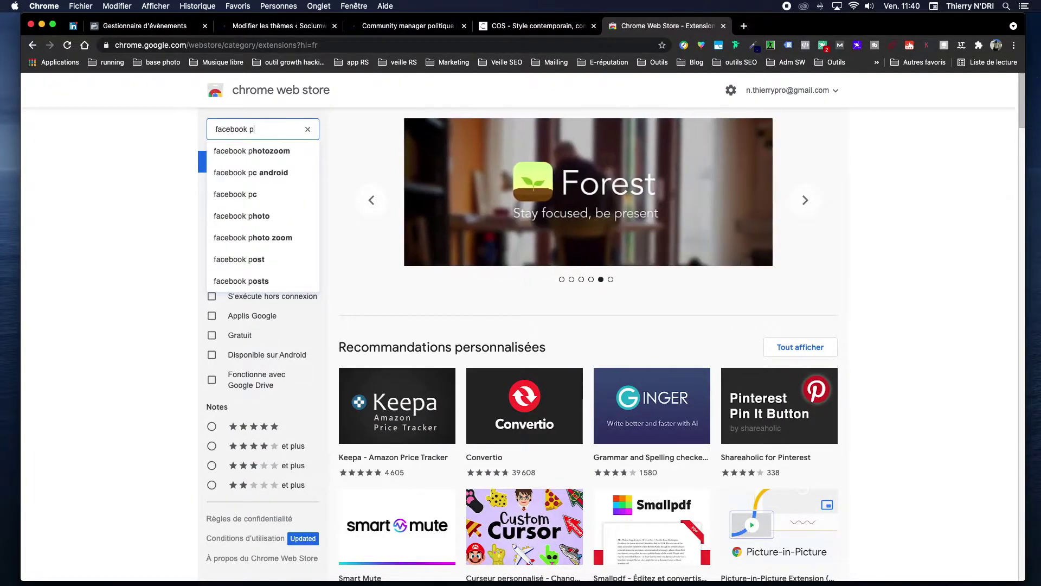
{"action": "type", "text": "ixe"}
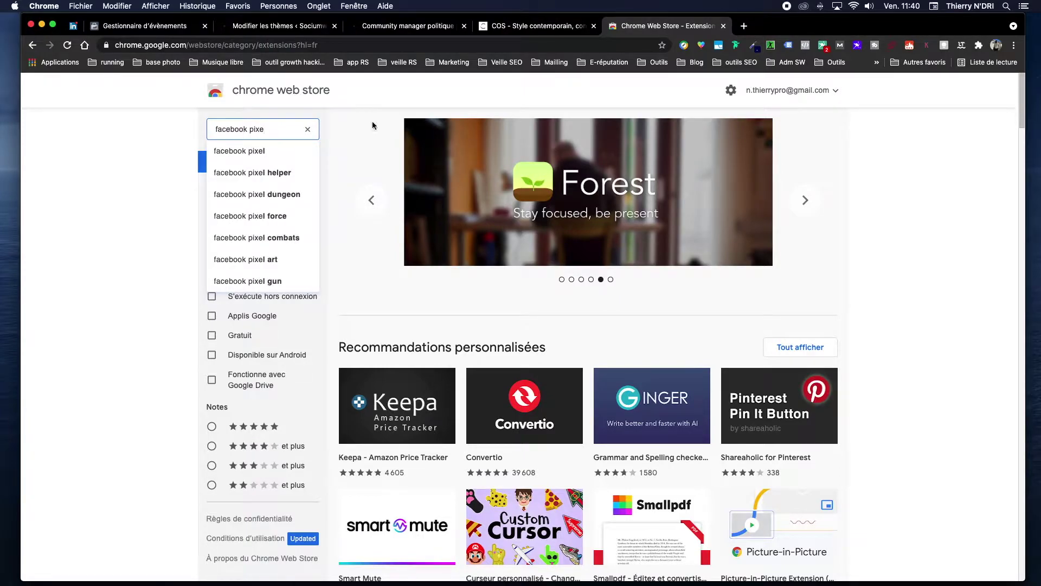
{"action": "left_click", "coordinate": [265, 172]}
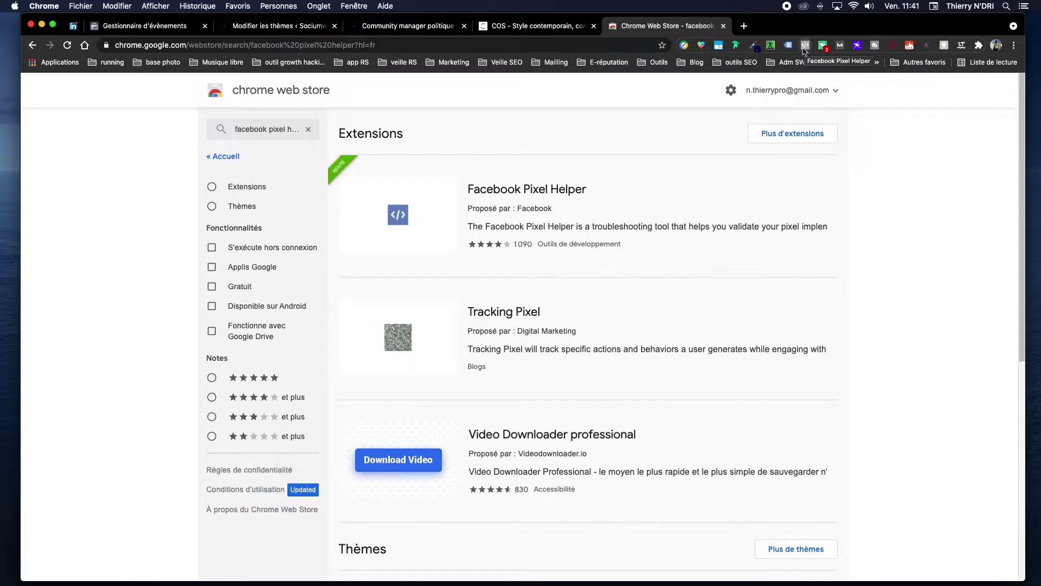
View the Socium web and COS websites to compare how Facebook Pixel Helper responds on each
{"action": "left_click", "coordinate": [408, 25]}
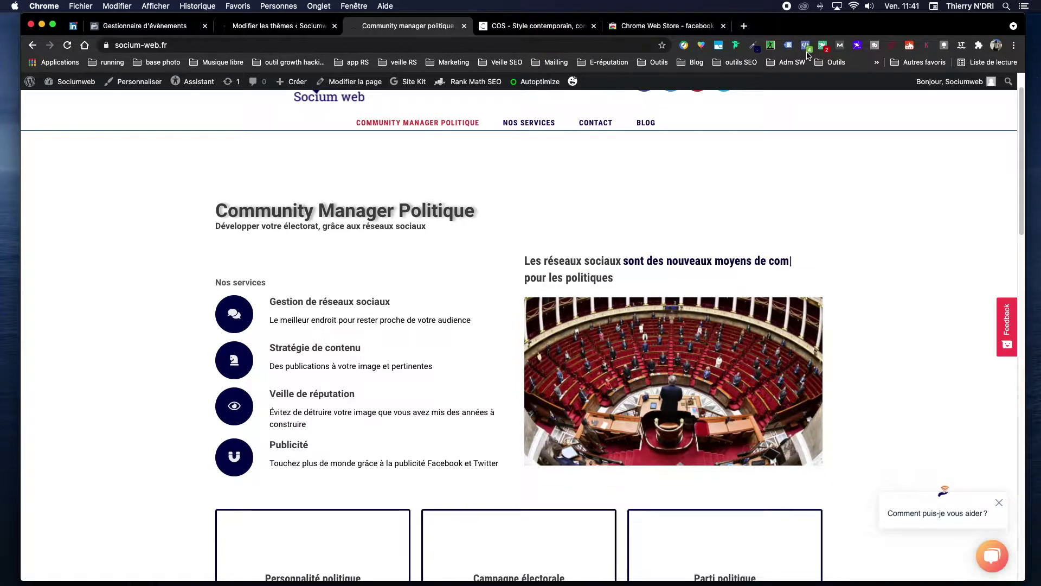
{"action": "left_click", "coordinate": [539, 31]}
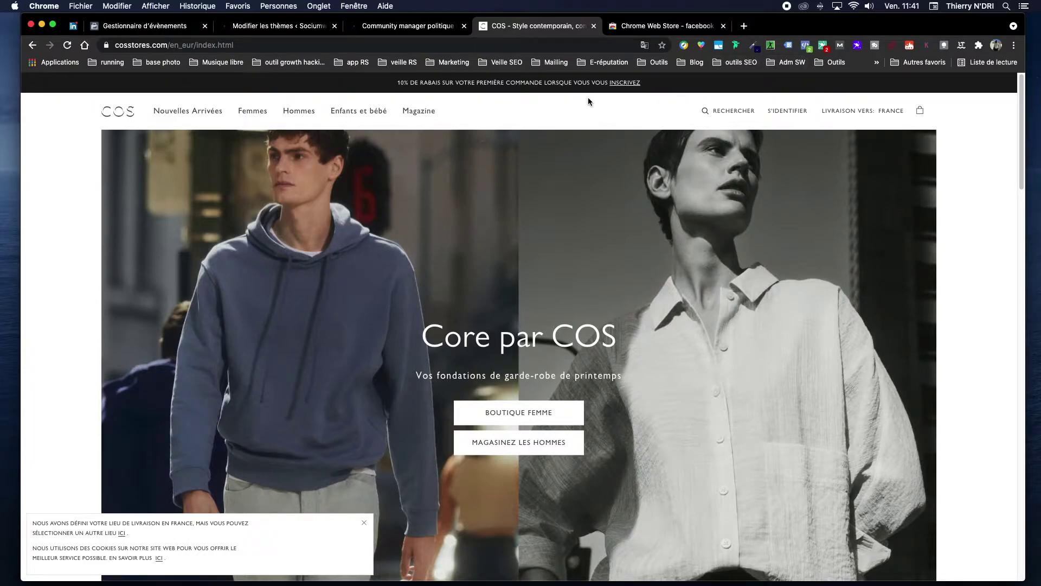
{"action": "left_click", "coordinate": [302, 27]}
{"action": "left_click", "coordinate": [404, 26]}
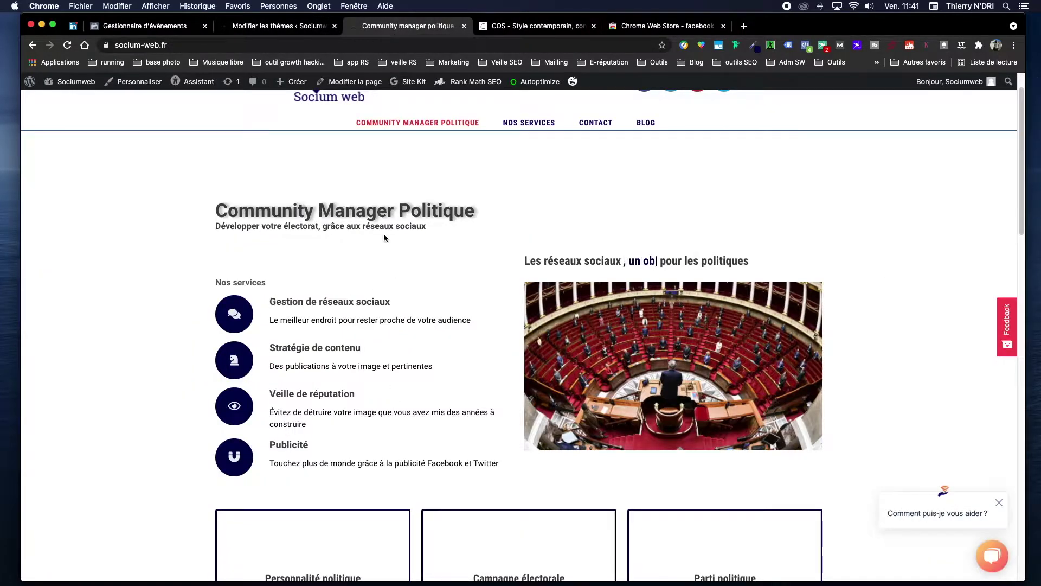
Open the Pixel Caffeine dashboard in the Socium web site's WordPress admin
{"action": "left_click", "coordinate": [142, 26]}
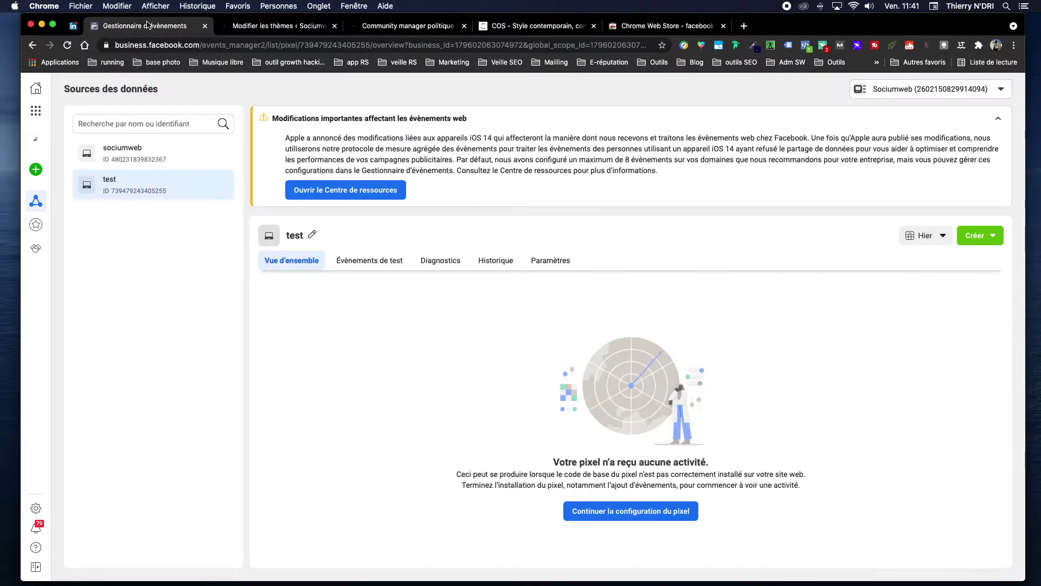
{"action": "left_click", "coordinate": [287, 27]}
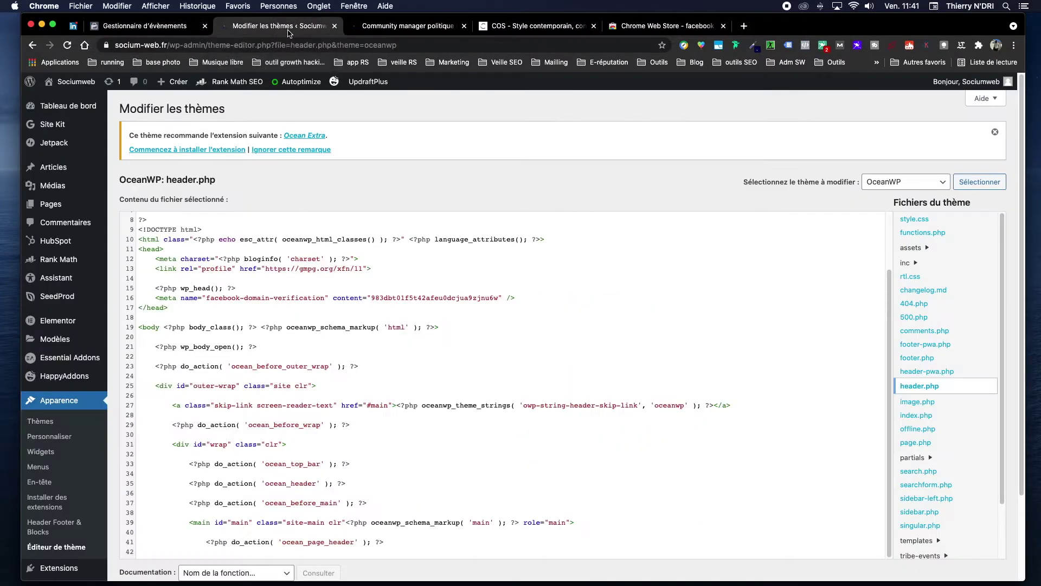
{"action": "left_click", "coordinate": [75, 549]}
{"action": "scroll", "coordinate": [74, 548], "scroll_direction": "down", "scroll_amount": 1}
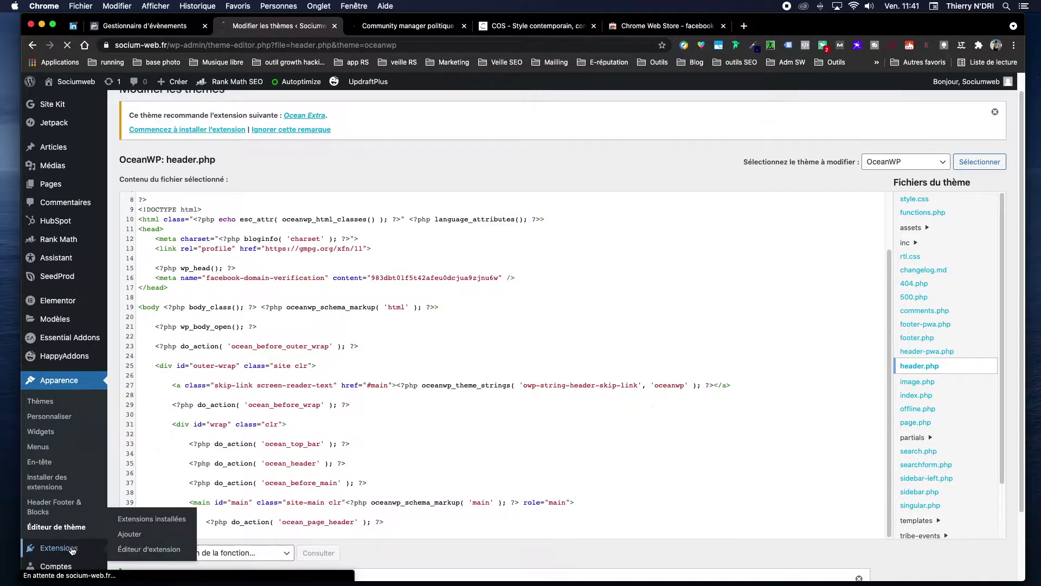
{"action": "scroll", "coordinate": [64, 492], "scroll_direction": "down", "scroll_amount": 3}
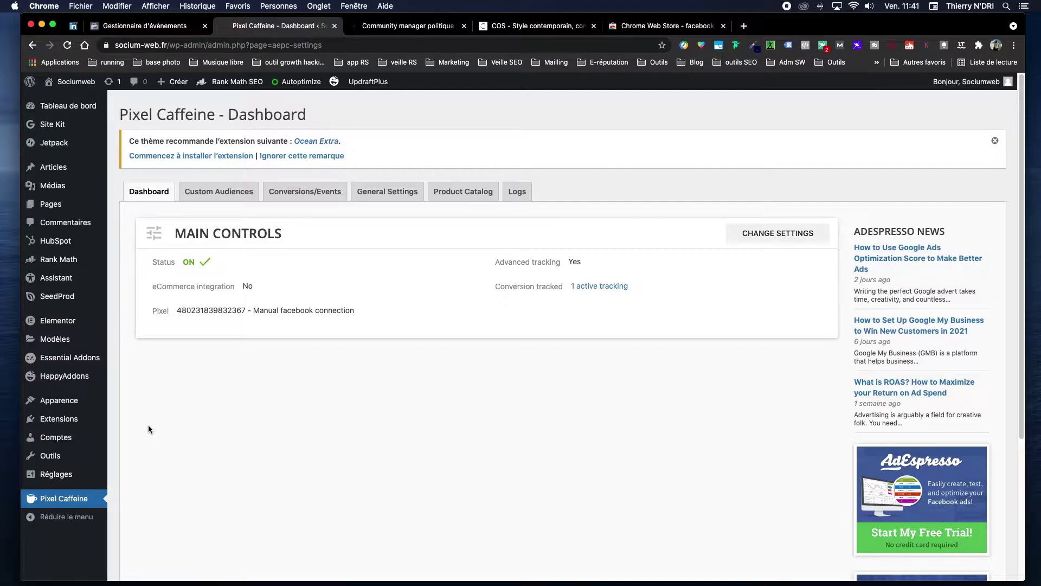
{"action": "left_click", "coordinate": [144, 26]}
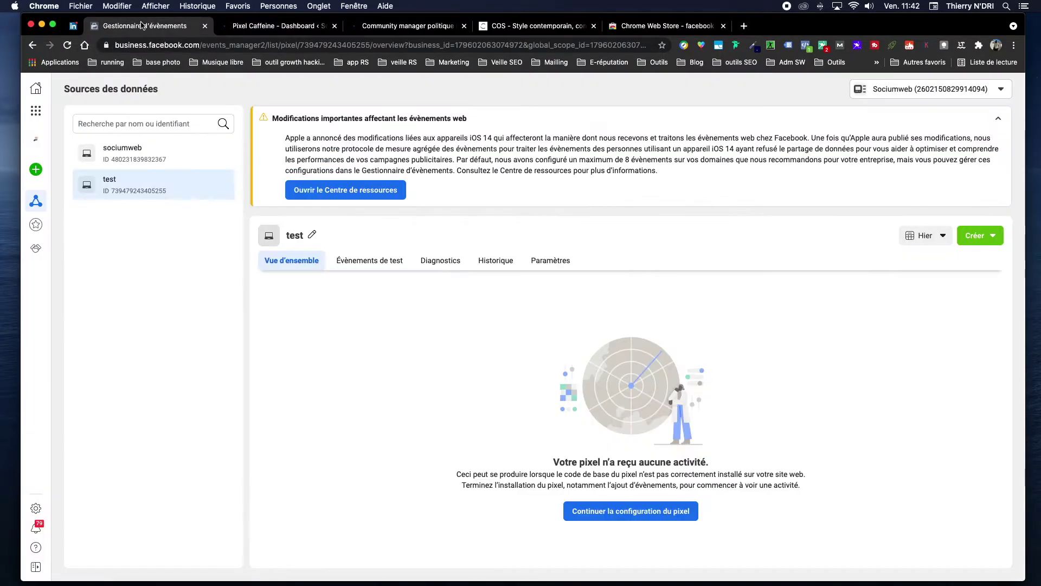
{"action": "left_click", "coordinate": [268, 27]}
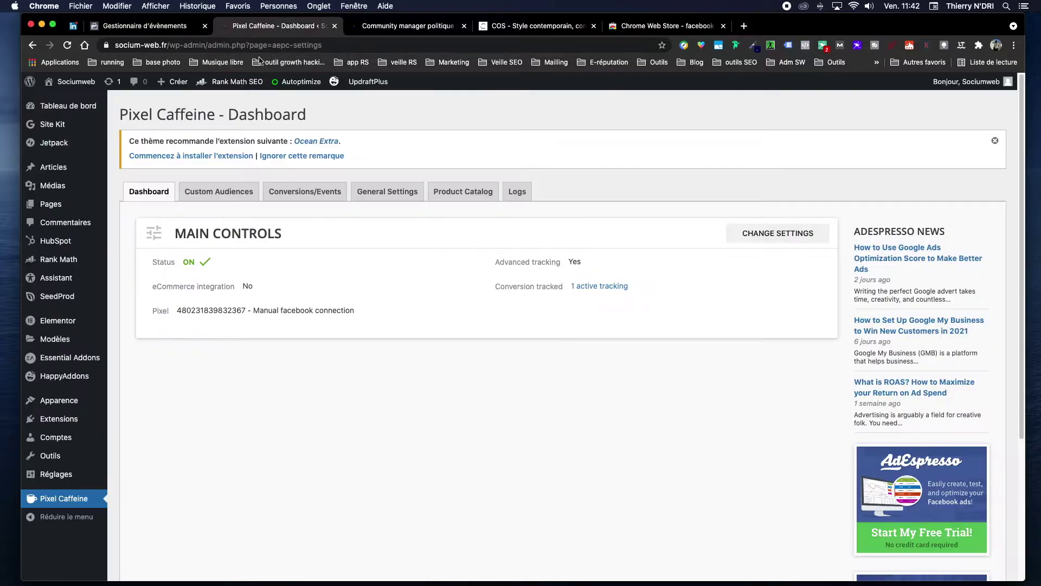
Search the WordPress plugin directory for "pixel" and look through the matching plugins
{"action": "mouse_move", "coordinate": [60, 427]}
{"action": "left_click", "coordinate": [143, 437]}
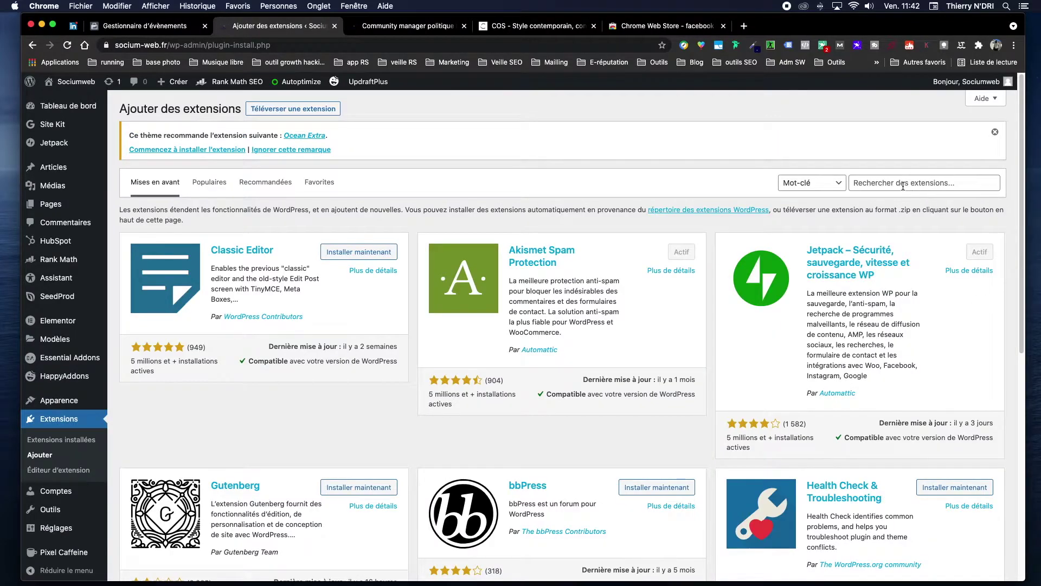
{"action": "left_click", "coordinate": [902, 184]}
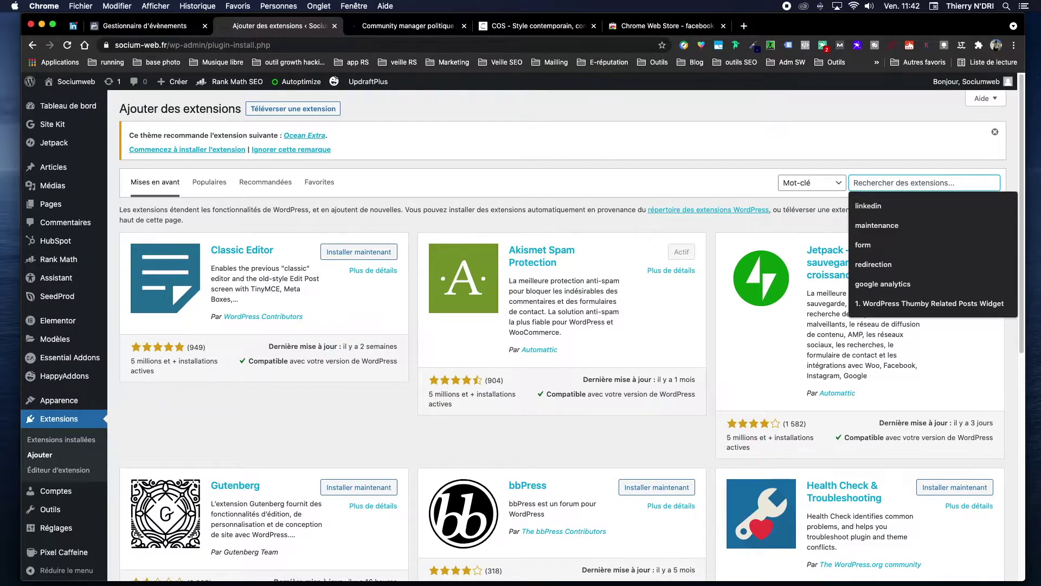
{"action": "type", "text": "pixel"}
{"action": "key", "text": "Return"}
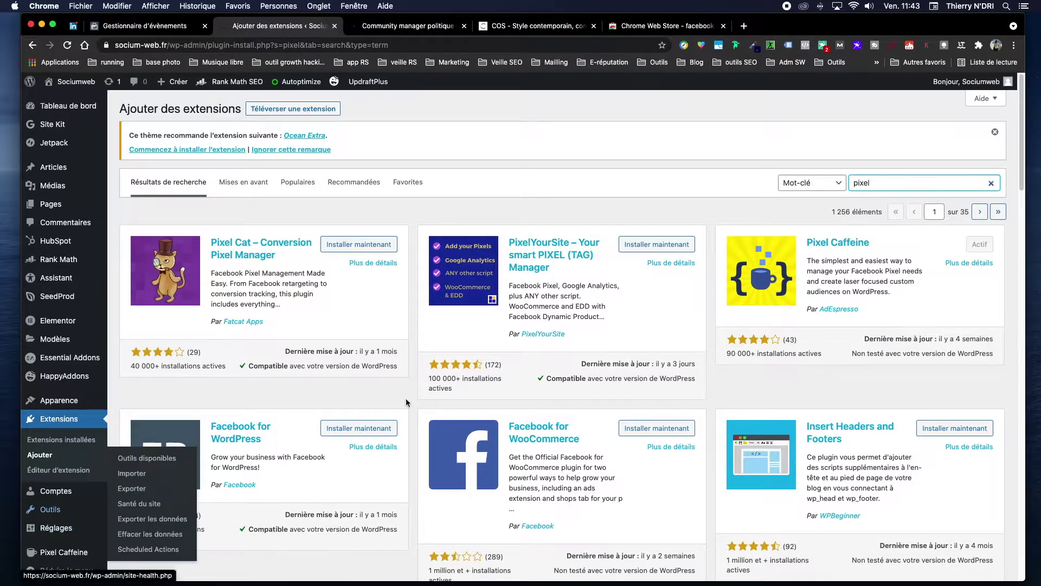
{"action": "scroll", "coordinate": [105, 543], "scroll_direction": "down", "scroll_amount": 1}
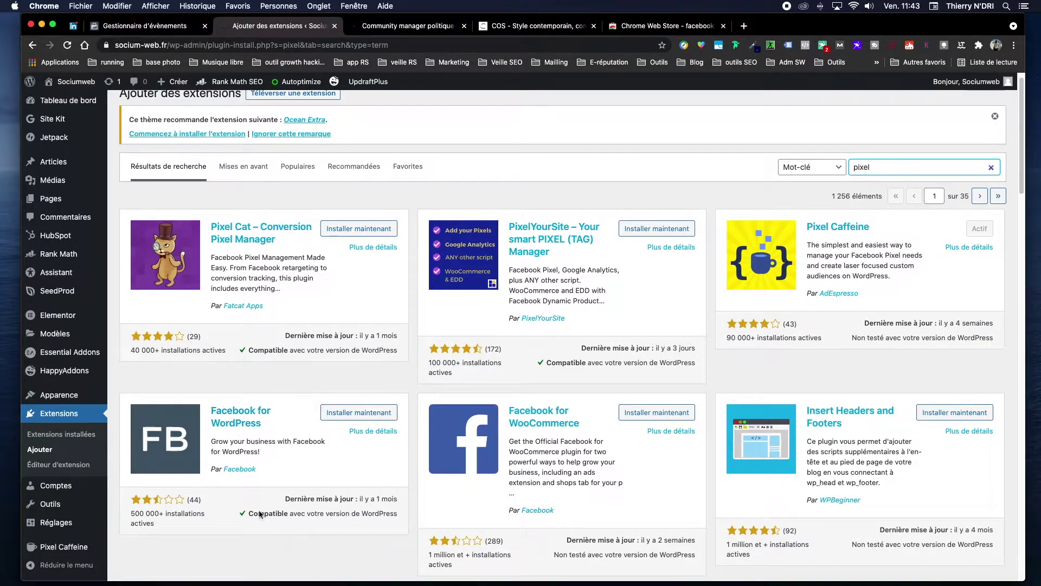
View the Pixel Caffeine plugin's dashboard again, and return to the test pixel in the Events Manager
{"action": "left_click", "coordinate": [65, 547]}
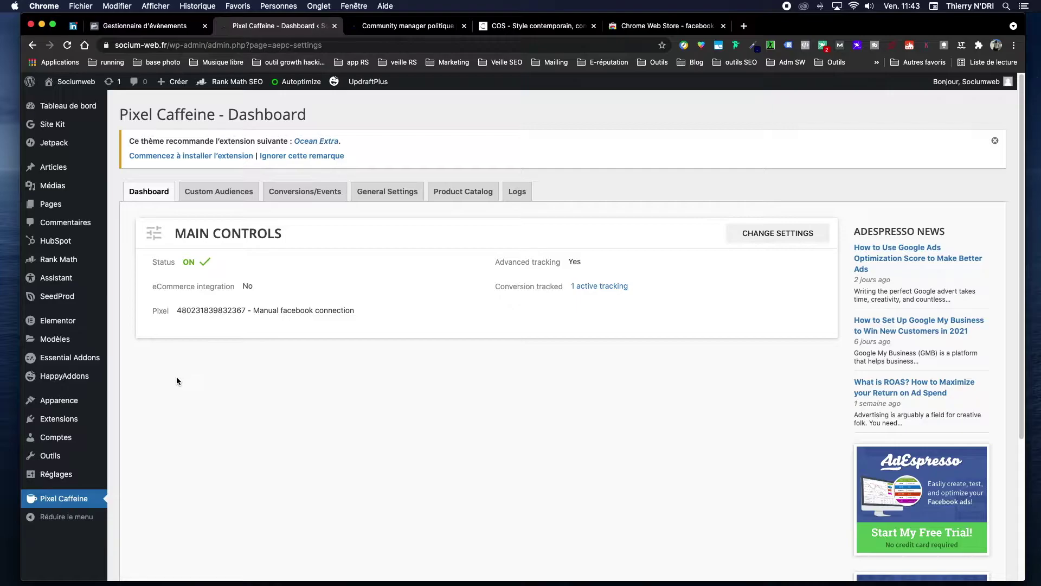
{"action": "left_click", "coordinate": [145, 26]}
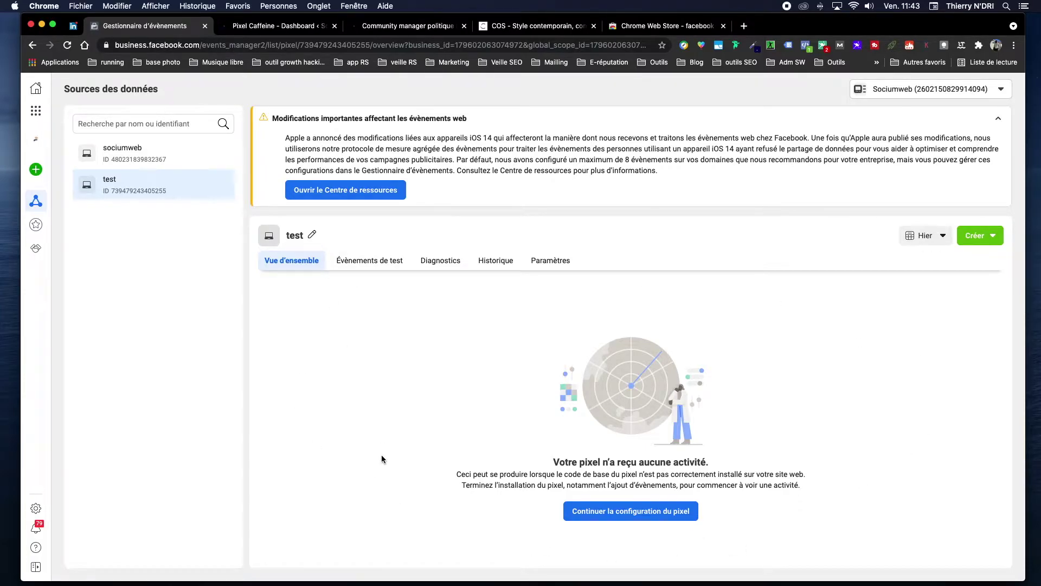
{"action": "mouse_move", "coordinate": [38, 177]}
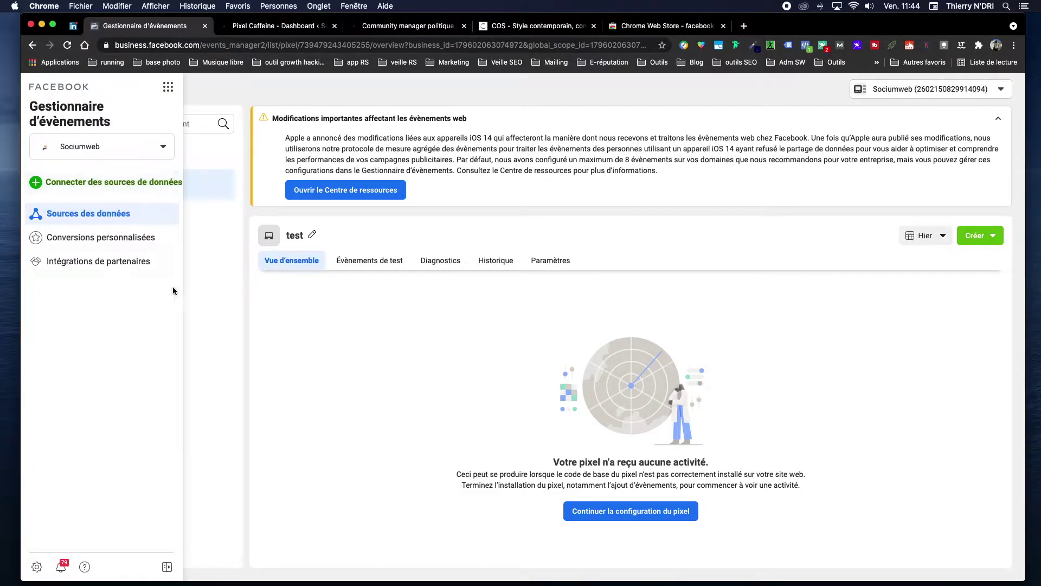
Start connecting a new Web data source and select Pixel Facebook as the connection mode
{"action": "left_click", "coordinate": [136, 191]}
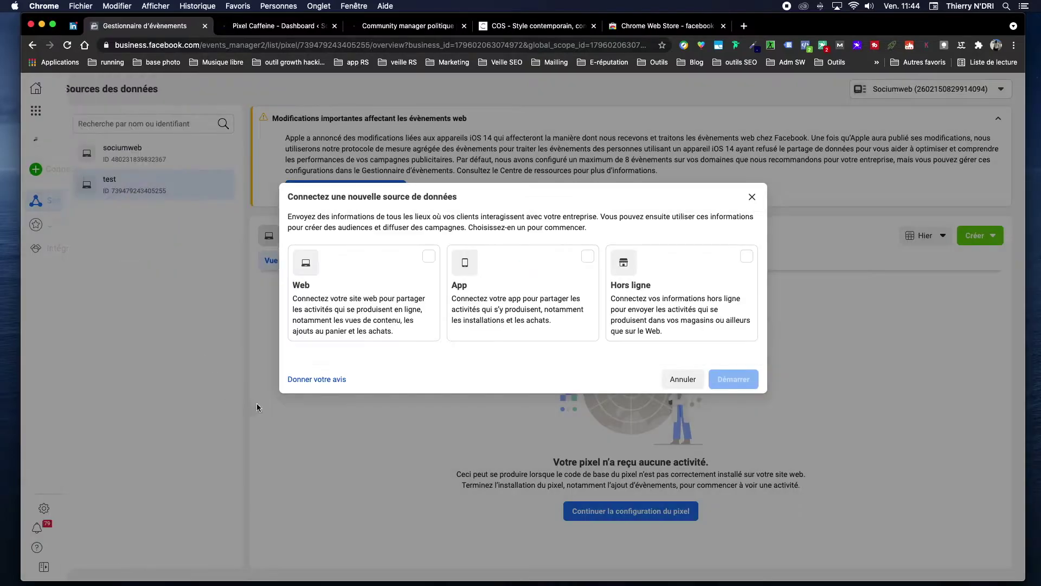
{"action": "left_click", "coordinate": [751, 197]}
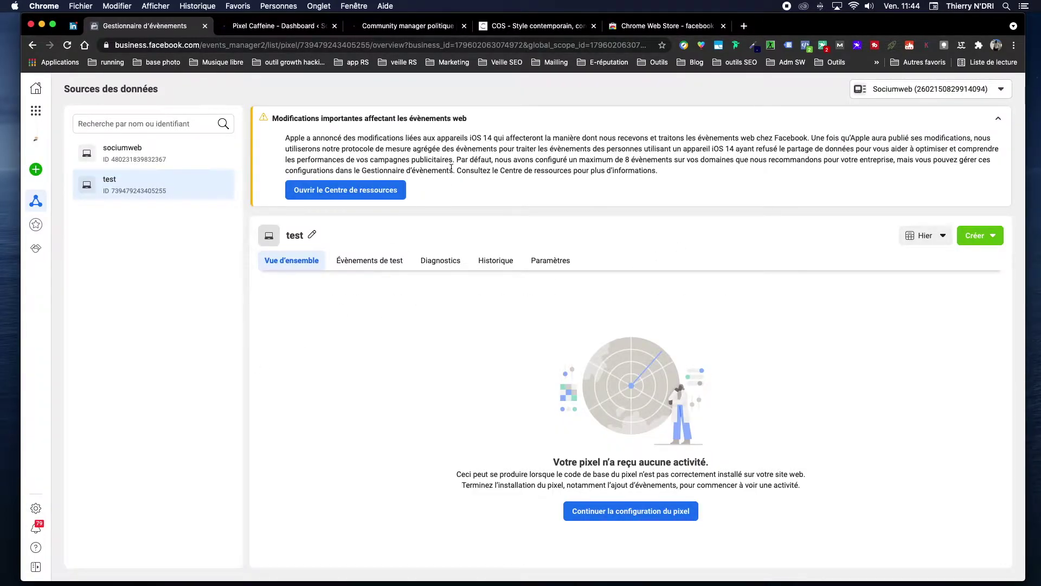
{"action": "left_click", "coordinate": [43, 114]}
{"action": "mouse_move", "coordinate": [46, 184]}
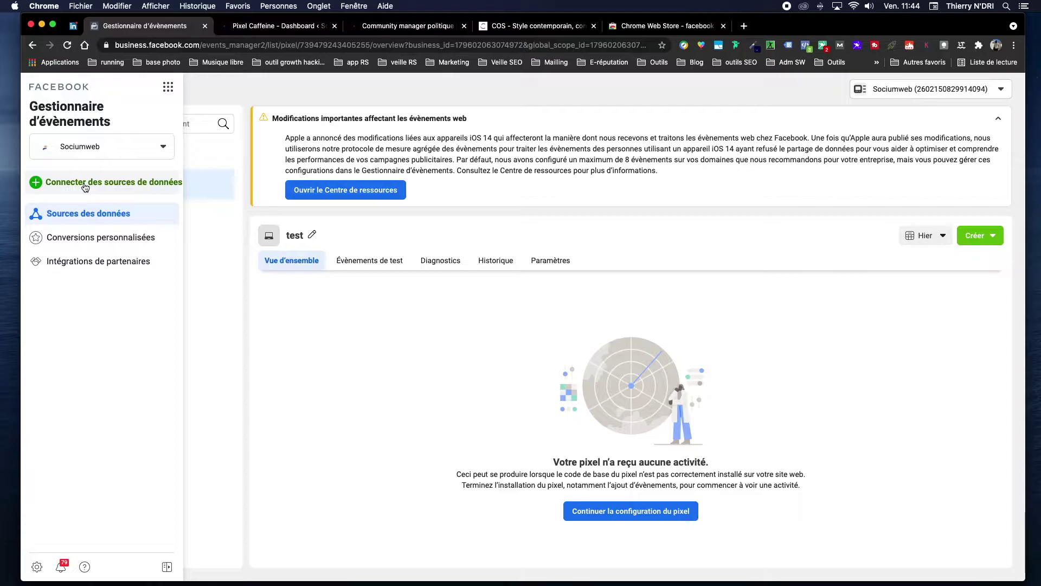
{"action": "left_click", "coordinate": [85, 184]}
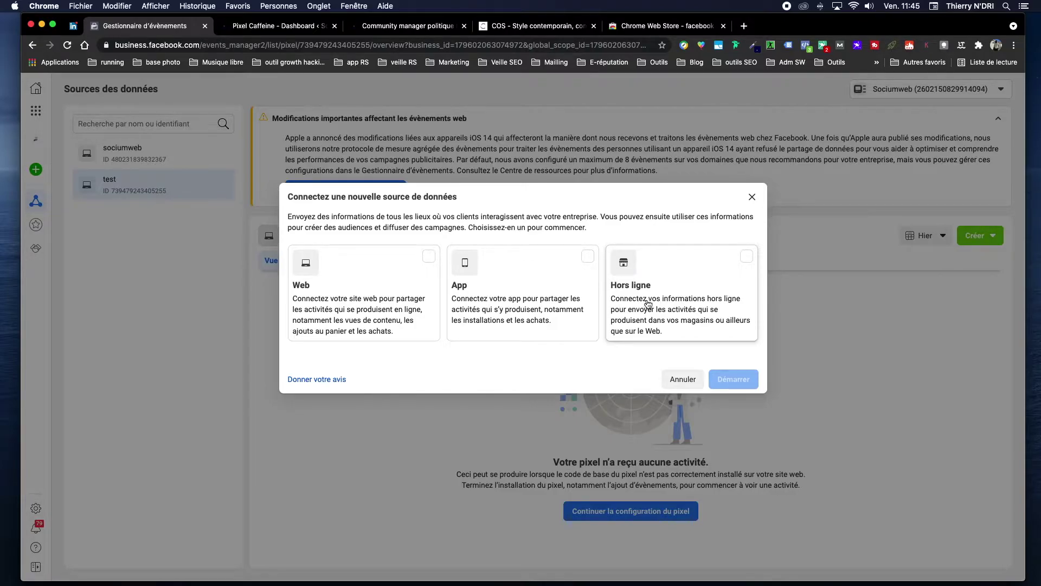
{"action": "left_click", "coordinate": [407, 299]}
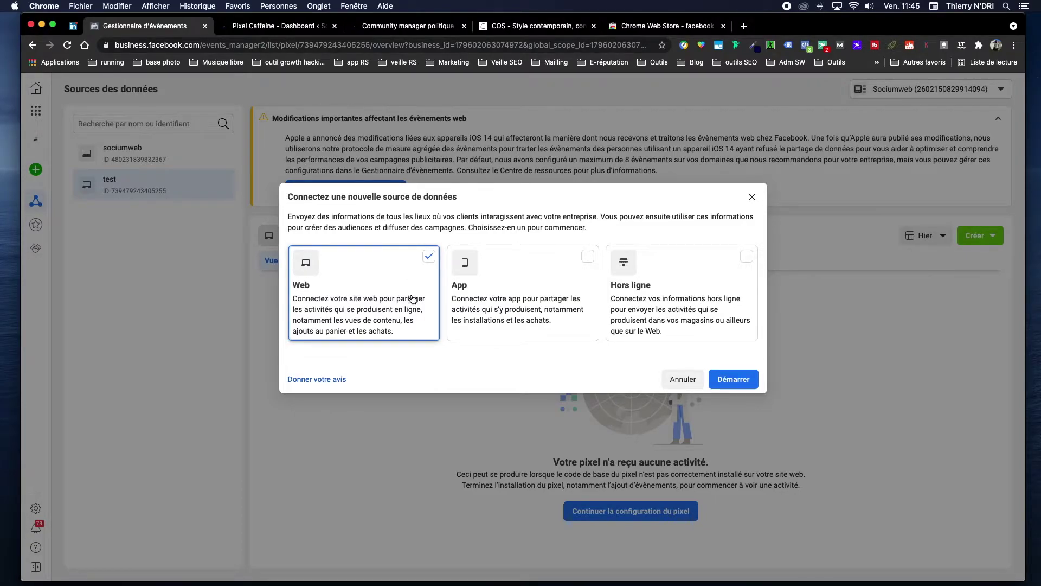
{"action": "left_click", "coordinate": [731, 384]}
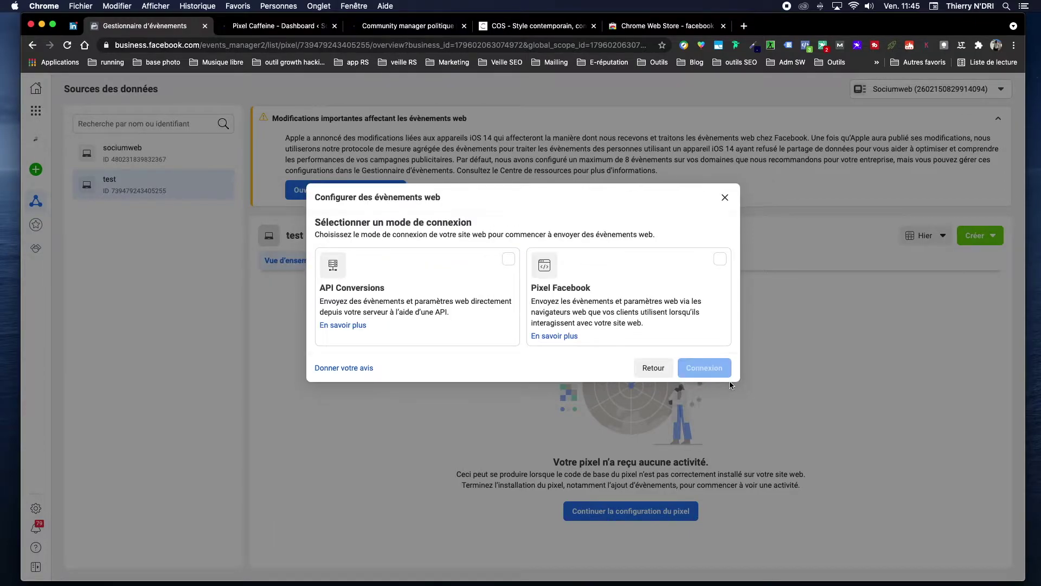
{"action": "left_click", "coordinate": [609, 280]}
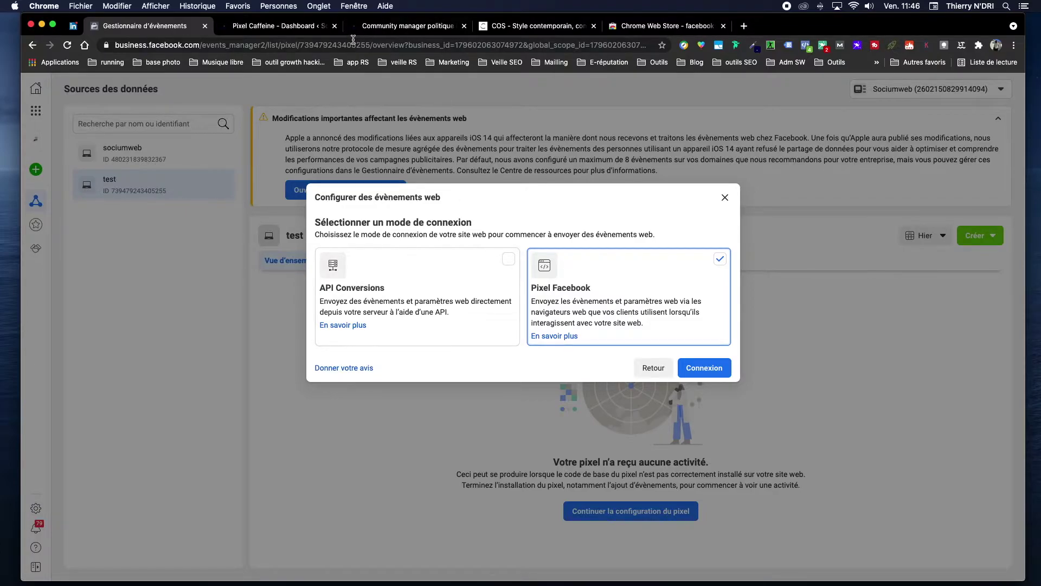
Go to the Socium web WordPress admin and display the upload form for adding a plugin as a .zip file
{"action": "left_click", "coordinate": [272, 27]}
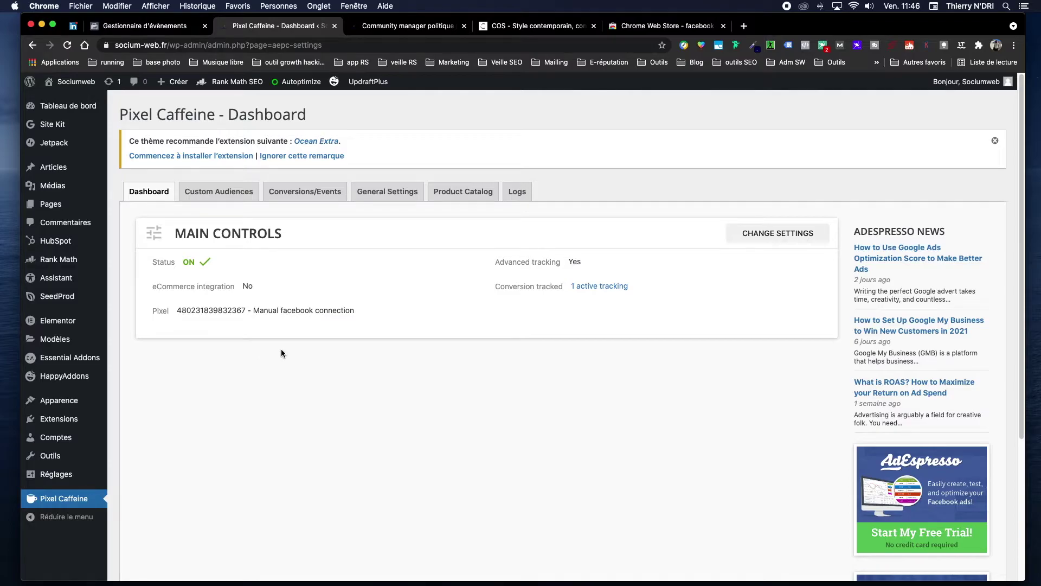
{"action": "mouse_move", "coordinate": [58, 419]}
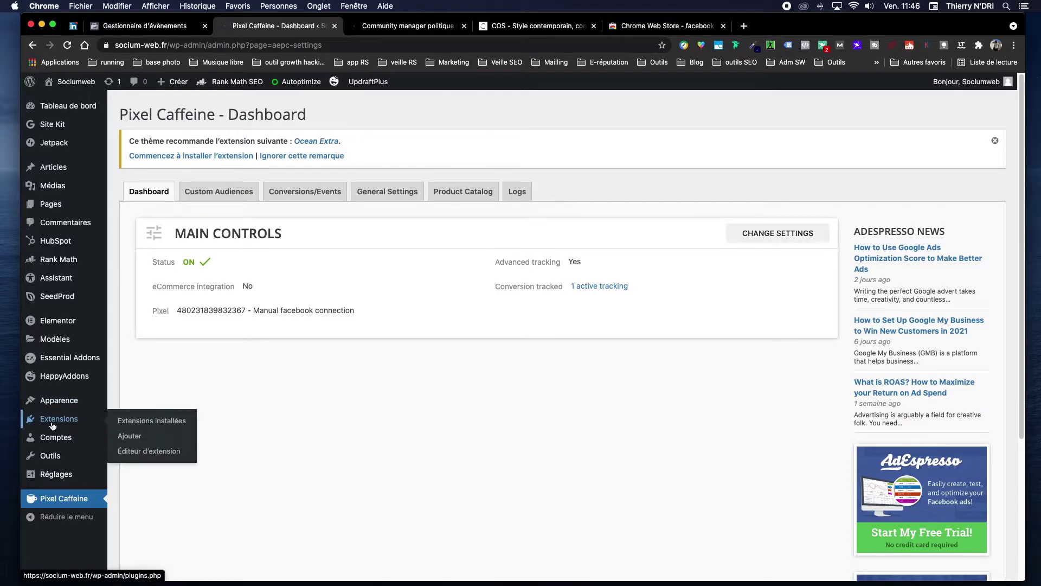
{"action": "left_click", "coordinate": [138, 435]}
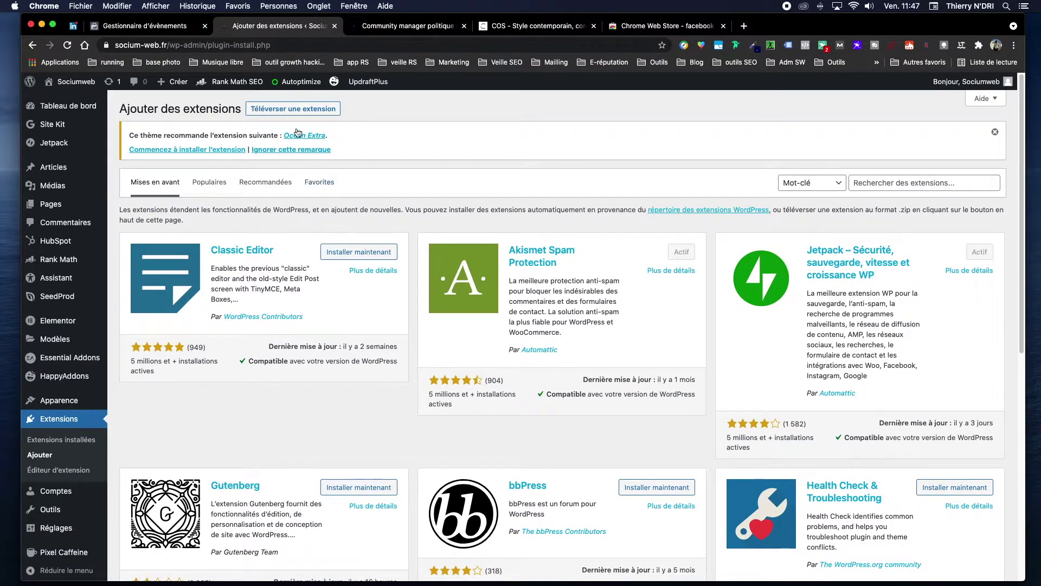
{"action": "left_click", "coordinate": [287, 109]}
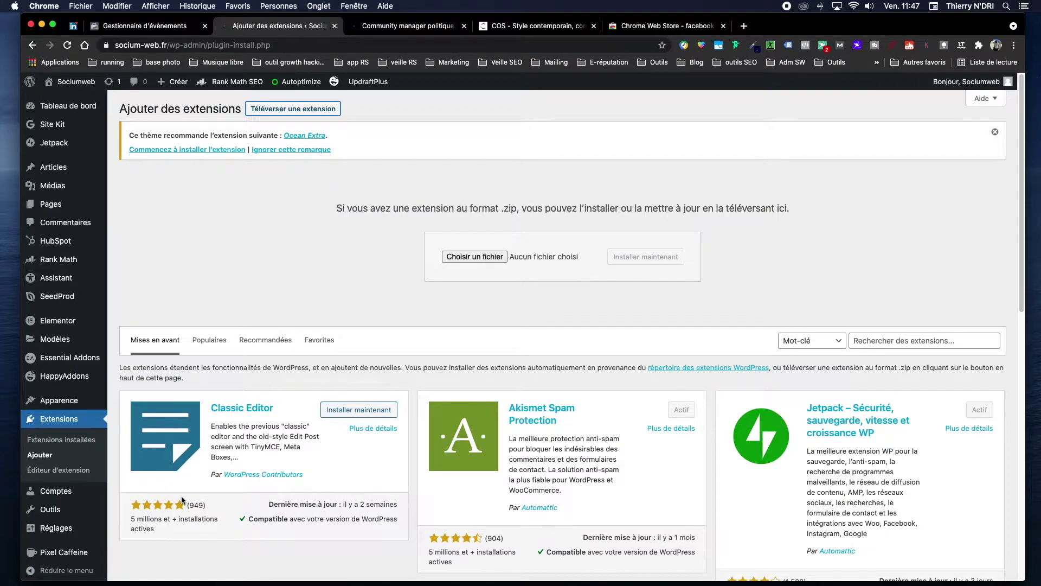
Look through the installed WordPress plugins for Pixel Caffeine, and view the Socium web homepage again
{"action": "left_click", "coordinate": [77, 442]}
{"action": "scroll", "coordinate": [197, 347], "scroll_direction": "down", "scroll_amount": 10}
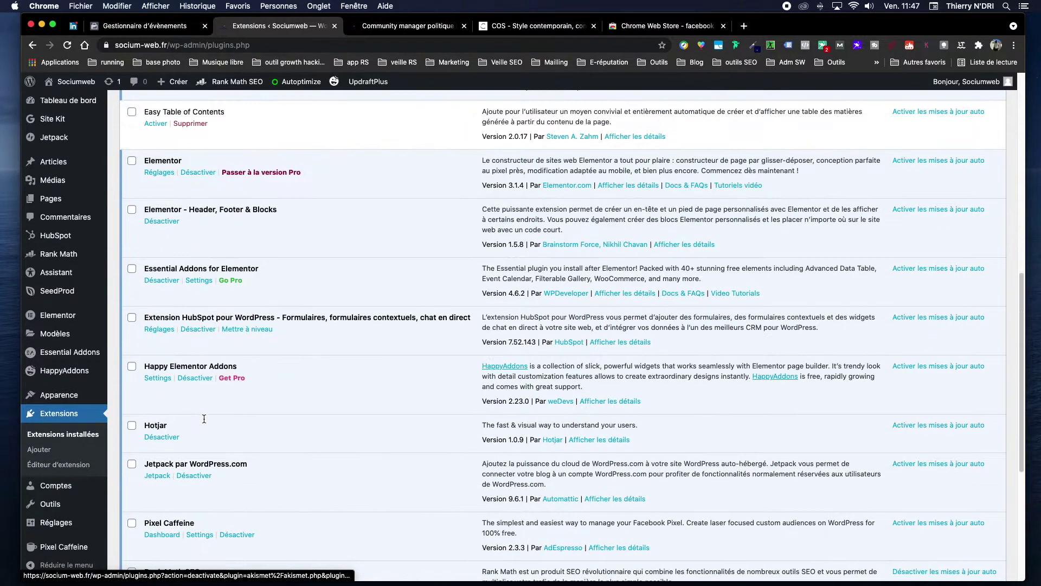
{"action": "scroll", "coordinate": [188, 503], "scroll_direction": "down", "scroll_amount": 5}
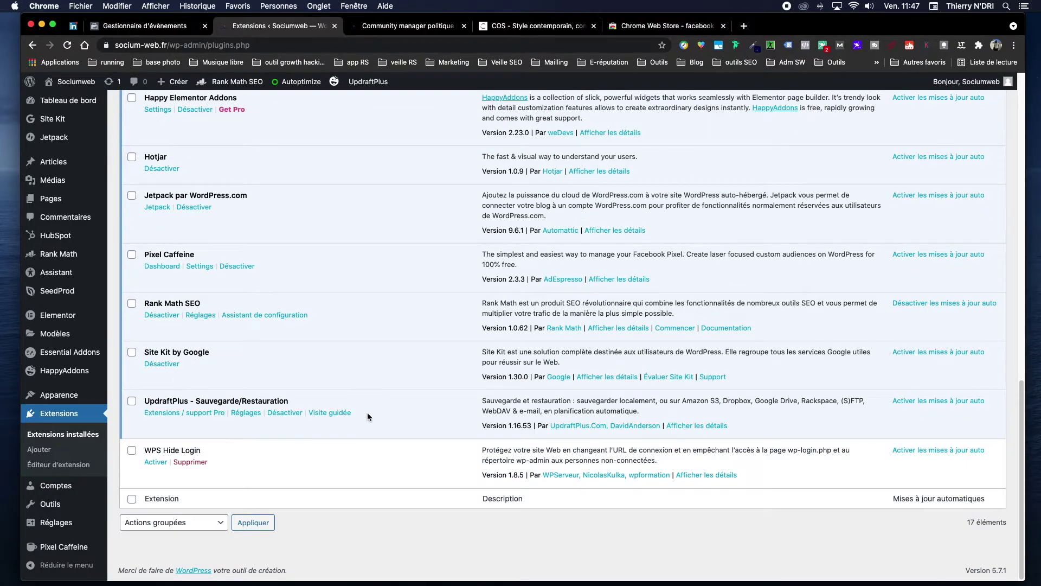
{"action": "scroll", "coordinate": [248, 484], "scroll_direction": "up", "scroll_amount": 2}
{"action": "scroll", "coordinate": [249, 484], "scroll_direction": "up", "scroll_amount": 15}
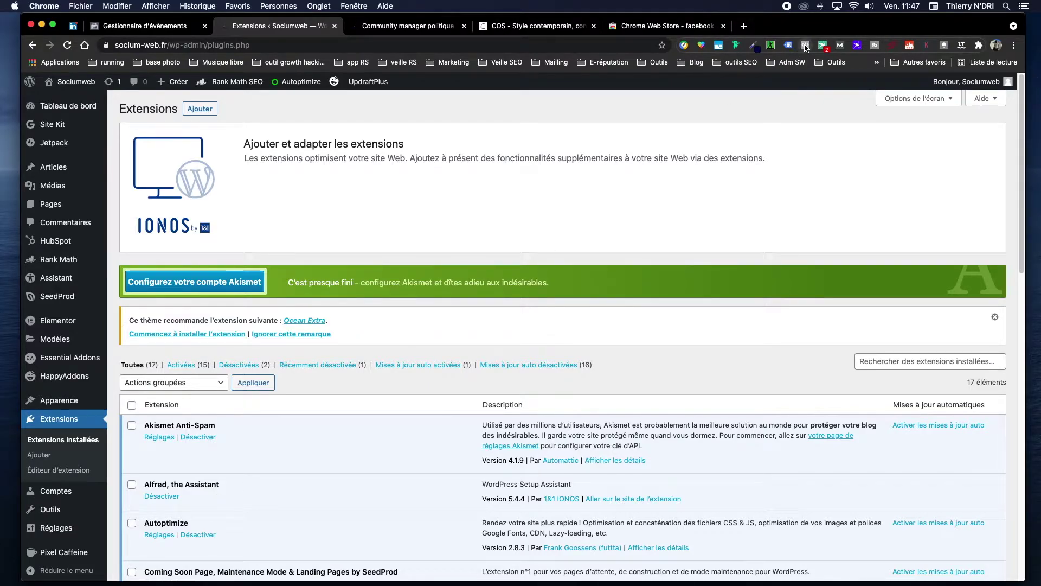
{"action": "left_click", "coordinate": [428, 28]}
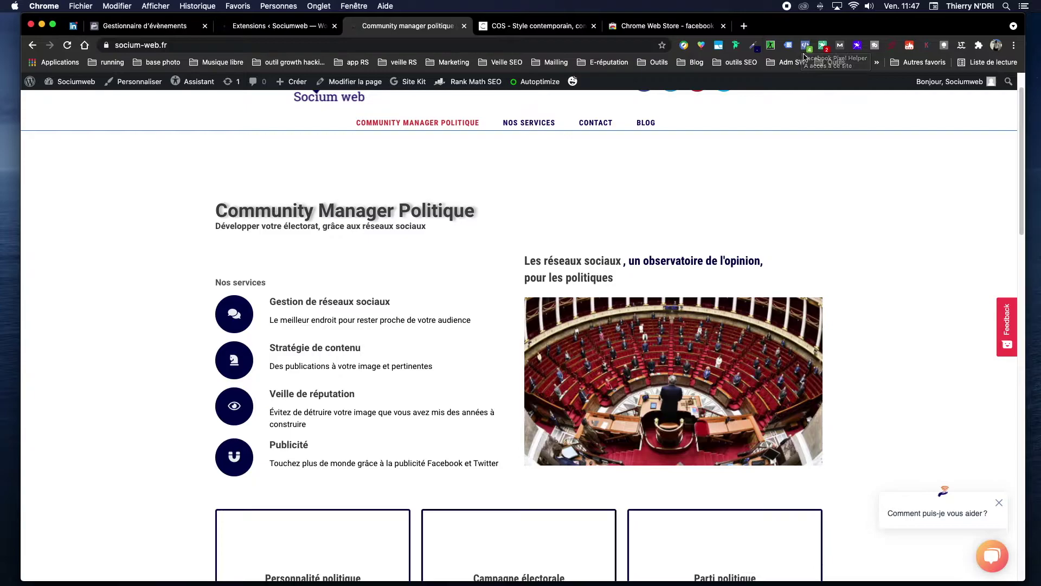
Return to the Events Manager, dismiss the web events setup, and examine the sociumweb pixel's activity chart and event list
{"action": "left_click", "coordinate": [179, 26]}
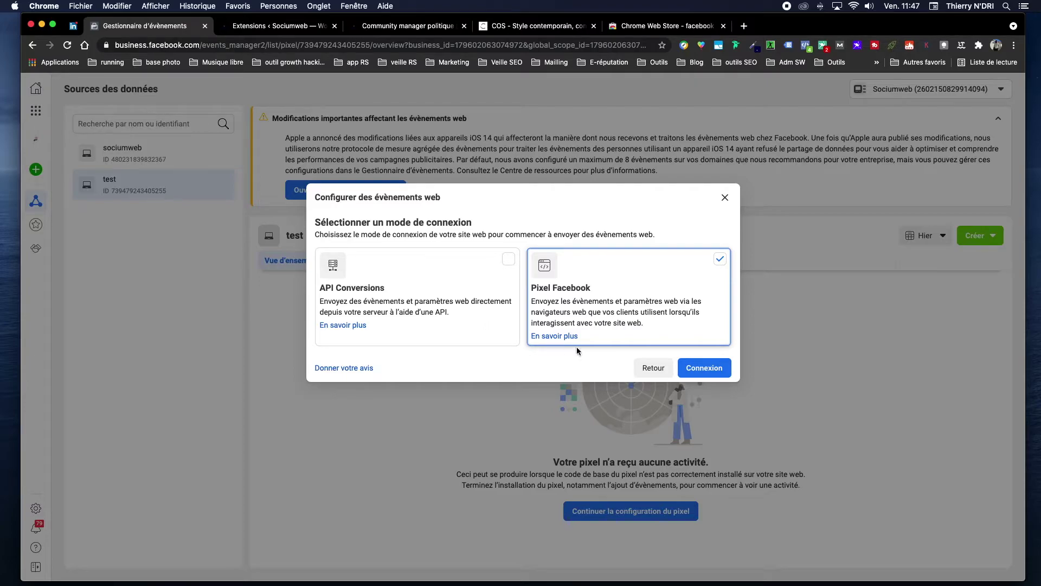
{"action": "left_click", "coordinate": [725, 199]}
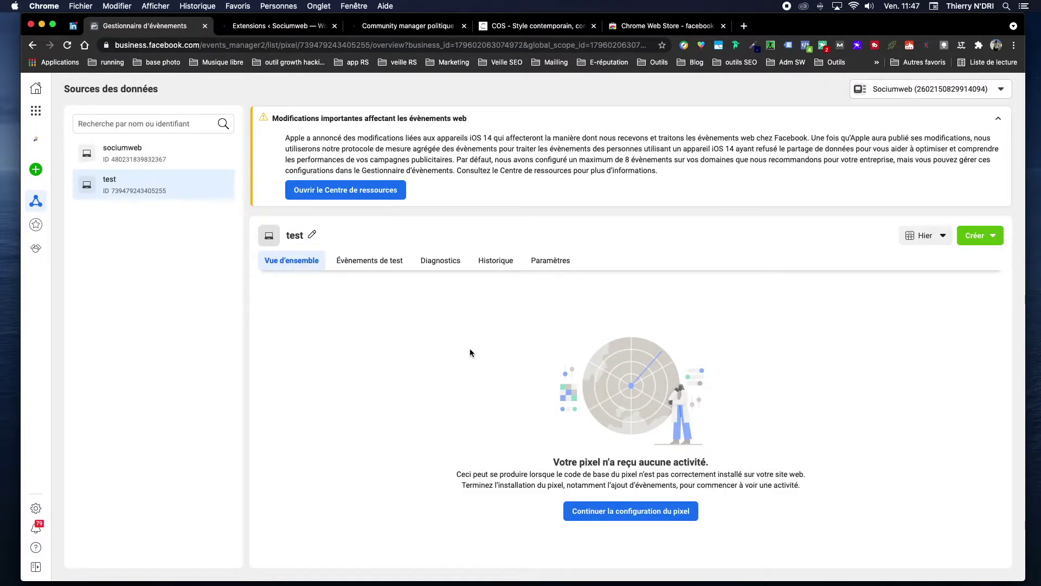
{"action": "left_click", "coordinate": [168, 164]}
{"action": "scroll", "coordinate": [450, 358], "scroll_direction": "down", "scroll_amount": 2}
{"action": "scroll", "coordinate": [449, 358], "scroll_direction": "up", "scroll_amount": 2}
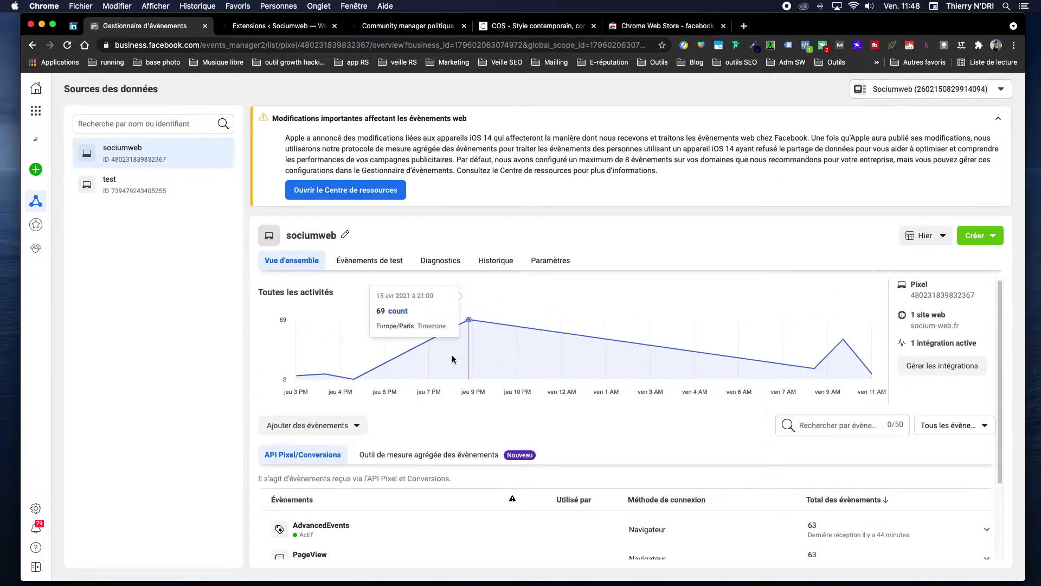
{"action": "scroll", "coordinate": [401, 470], "scroll_direction": "down", "scroll_amount": 3}
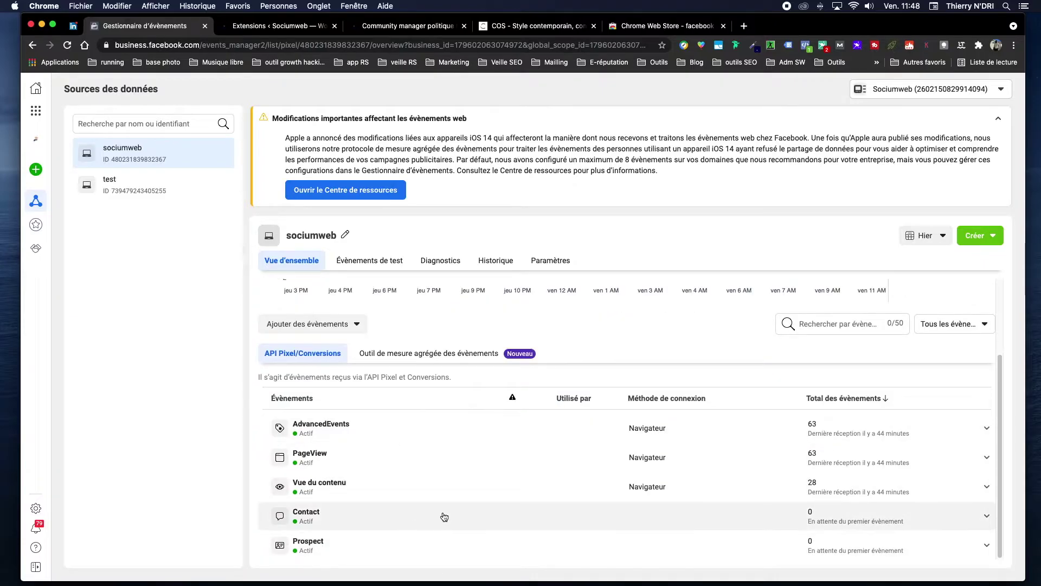
{"action": "scroll", "coordinate": [412, 477], "scroll_direction": "up", "scroll_amount": 2}
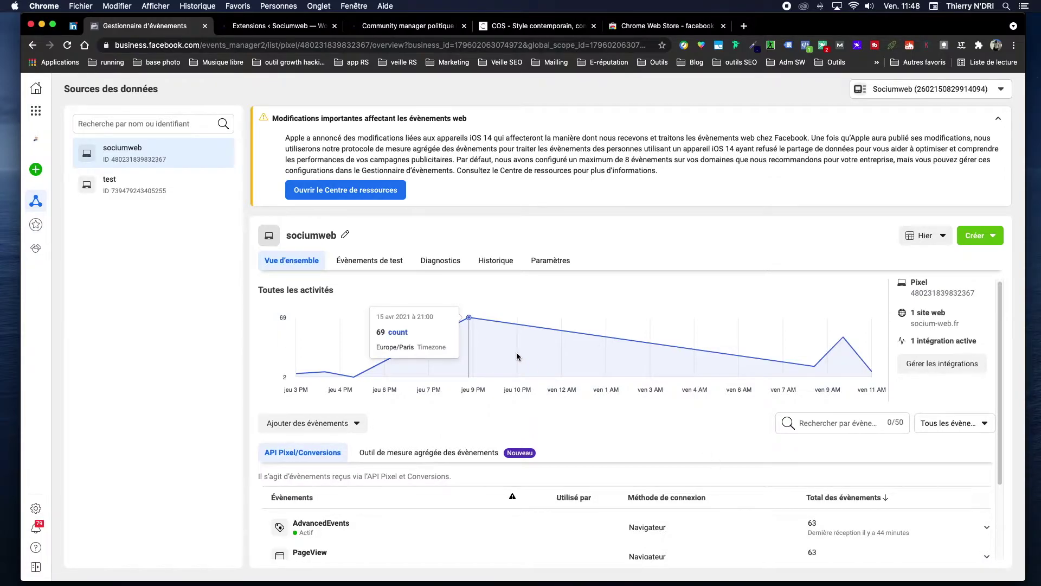
Switch to the Events Manager in Safari and launch the event setup tool for adding events from the sociumweb pixel
{"action": "left_click", "coordinate": [315, 425]}
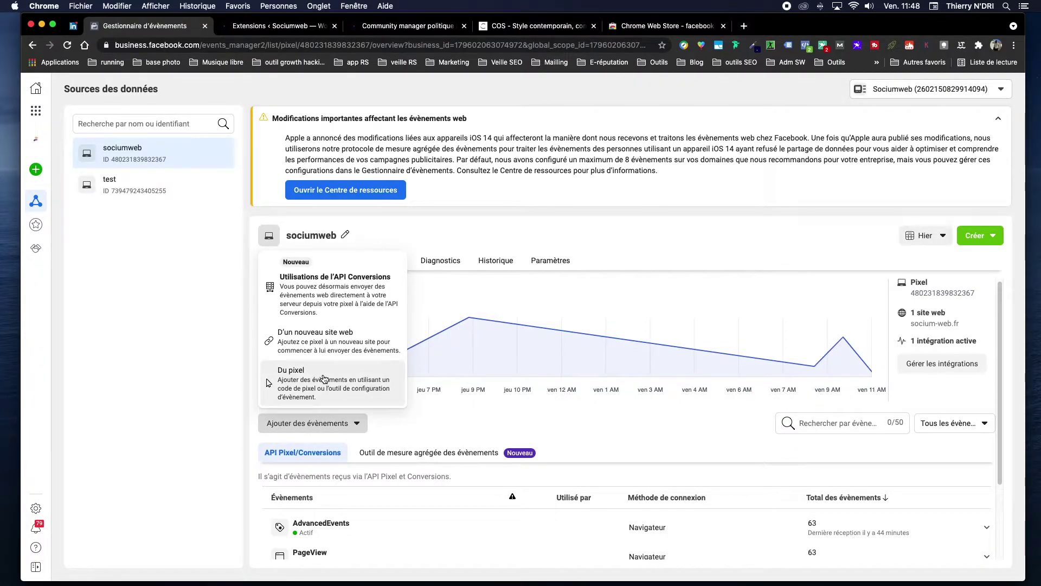
{"action": "key", "text": "super+Tab"}
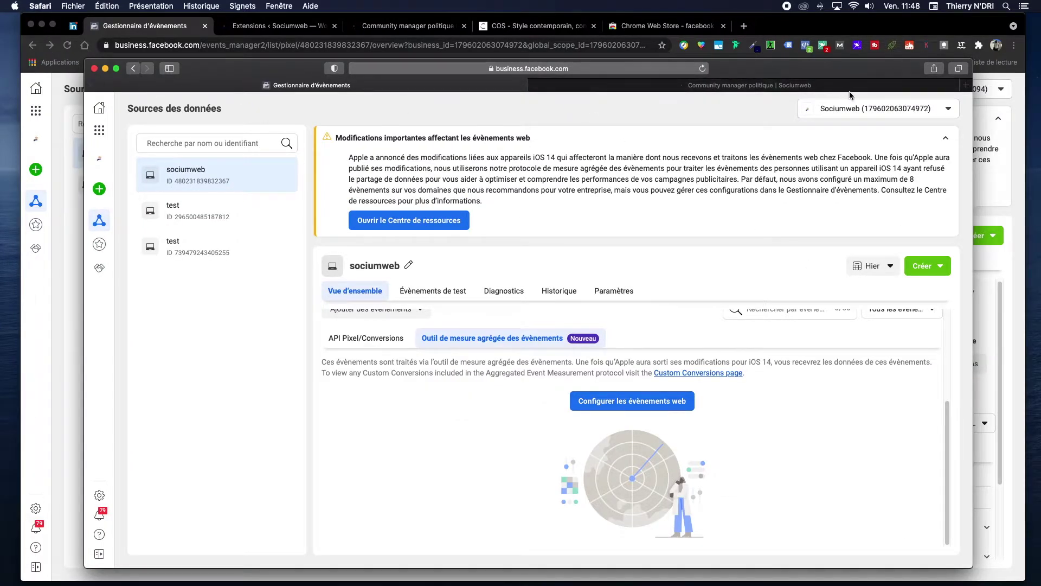
{"action": "left_click", "coordinate": [116, 69]}
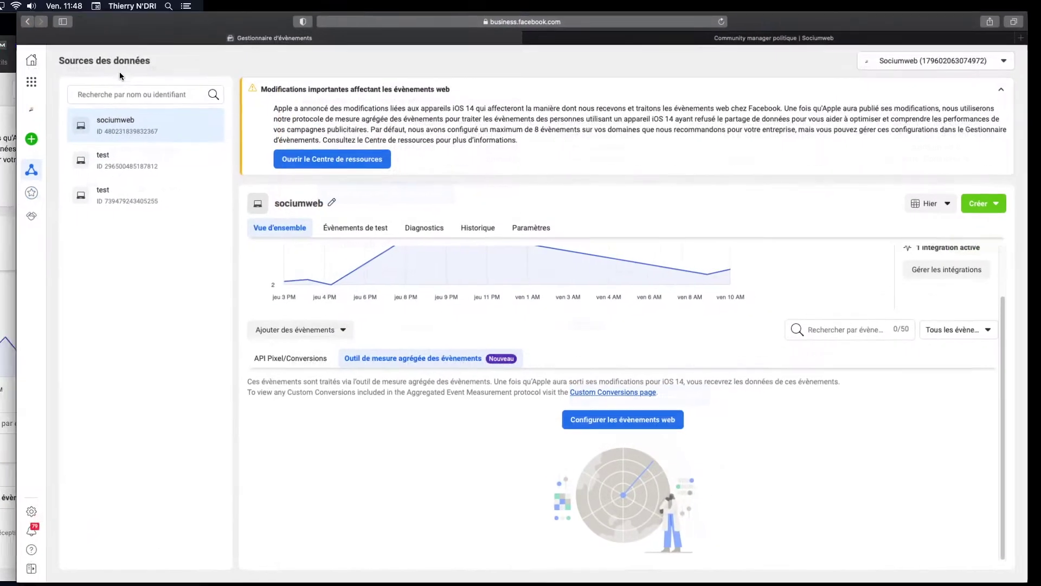
{"action": "scroll", "coordinate": [347, 341], "scroll_direction": "up", "scroll_amount": 2}
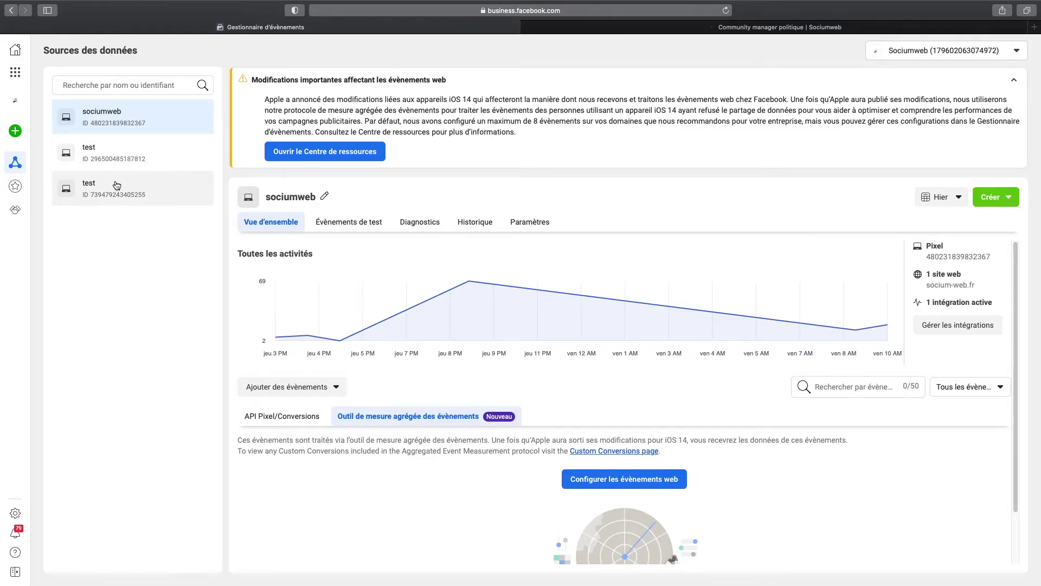
{"action": "left_click", "coordinate": [300, 390]}
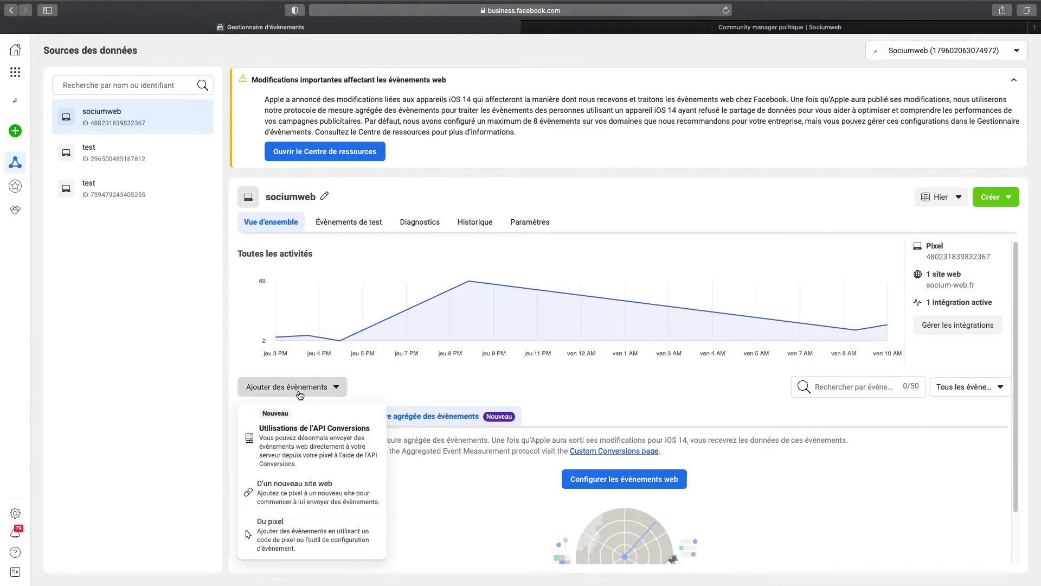
{"action": "left_click", "coordinate": [307, 534]}
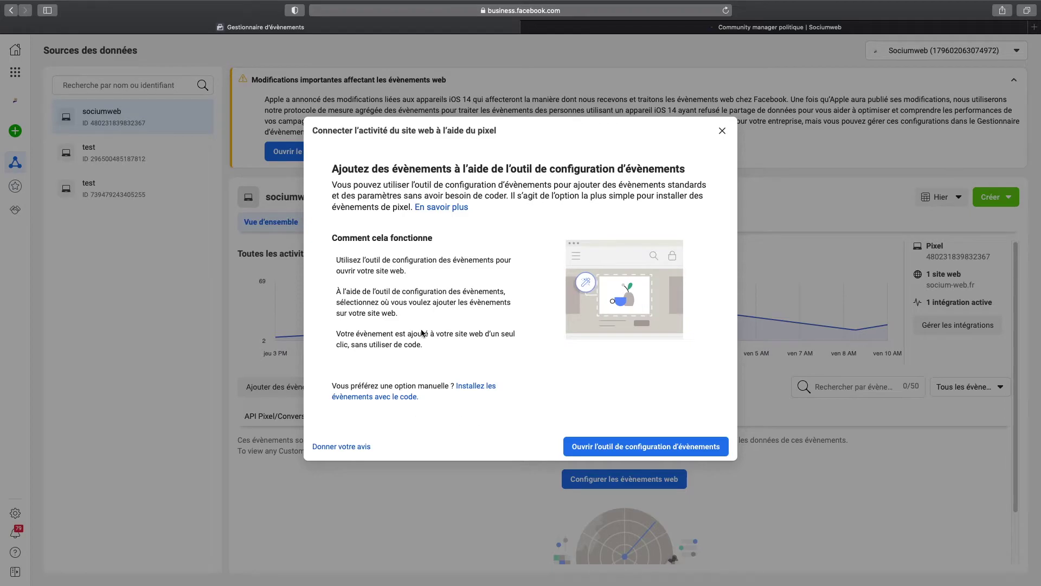
{"action": "left_click", "coordinate": [620, 448]}
{"action": "left_click", "coordinate": [441, 240]}
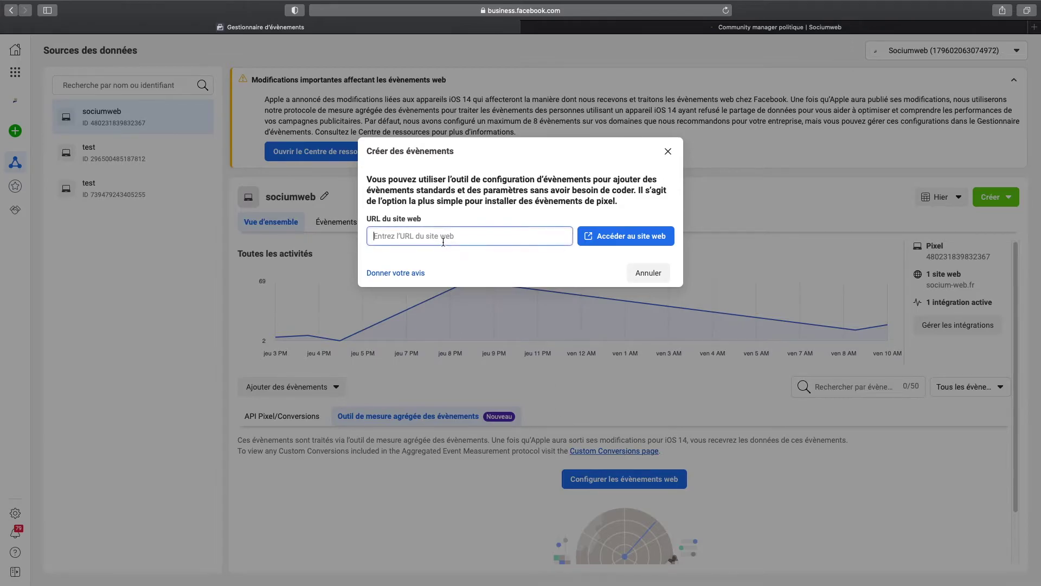
{"action": "key", "text": "super+v"}
{"action": "double_click", "coordinate": [441, 240]}
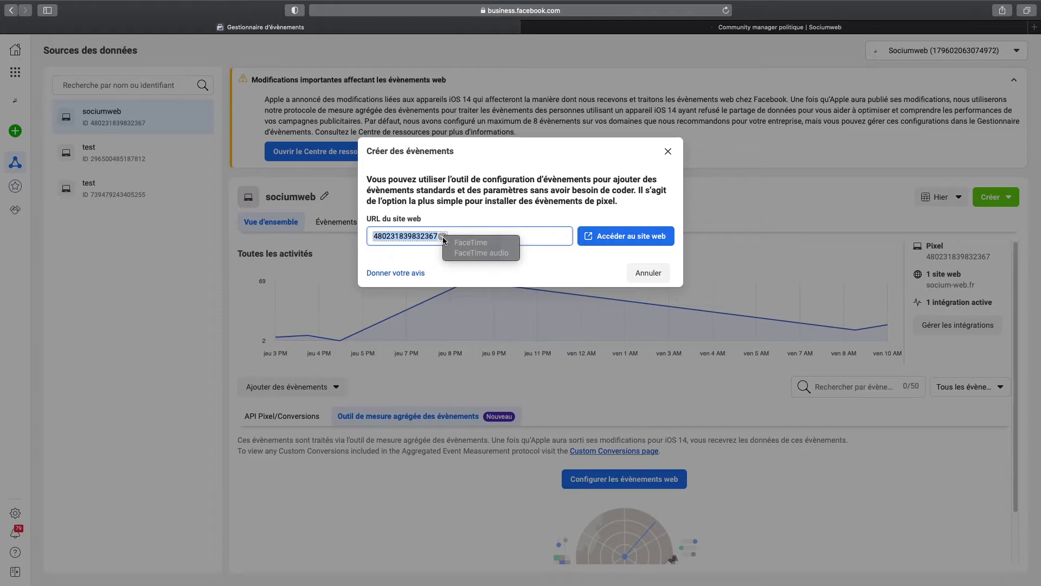
{"action": "left_click", "coordinate": [533, 238]}
{"action": "key", "text": "BackSpace"}
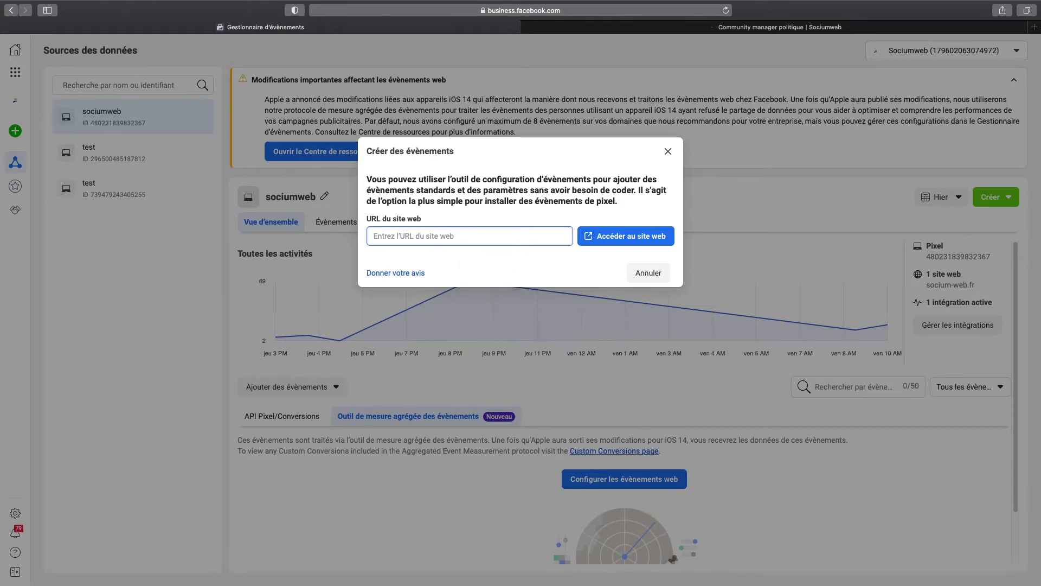
{"action": "type", "text": "https"}
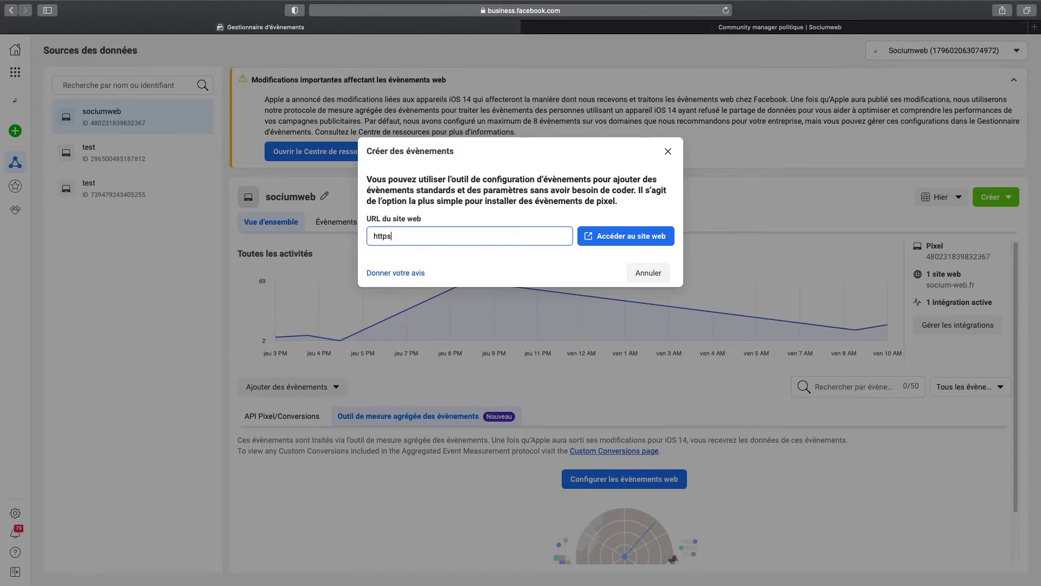
{"action": "type", "text": "://socium-web.fr"}
{"action": "left_click", "coordinate": [643, 237]}
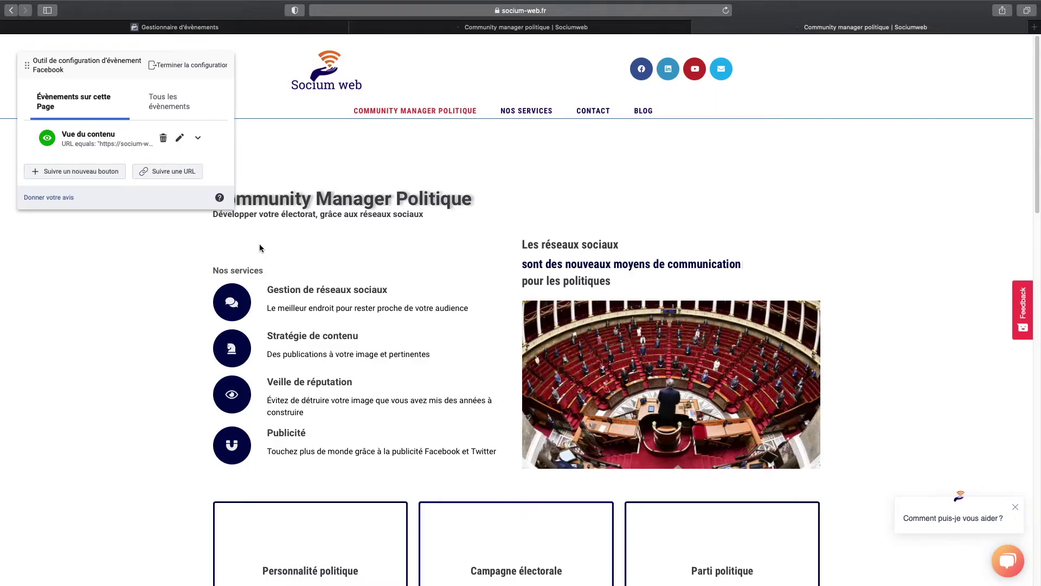
Move the event setup tool panel slightly and look through the Socium web homepage for elements to track
{"action": "left_click_drag", "start_coordinate": [101, 66], "coordinate": [130, 62]}
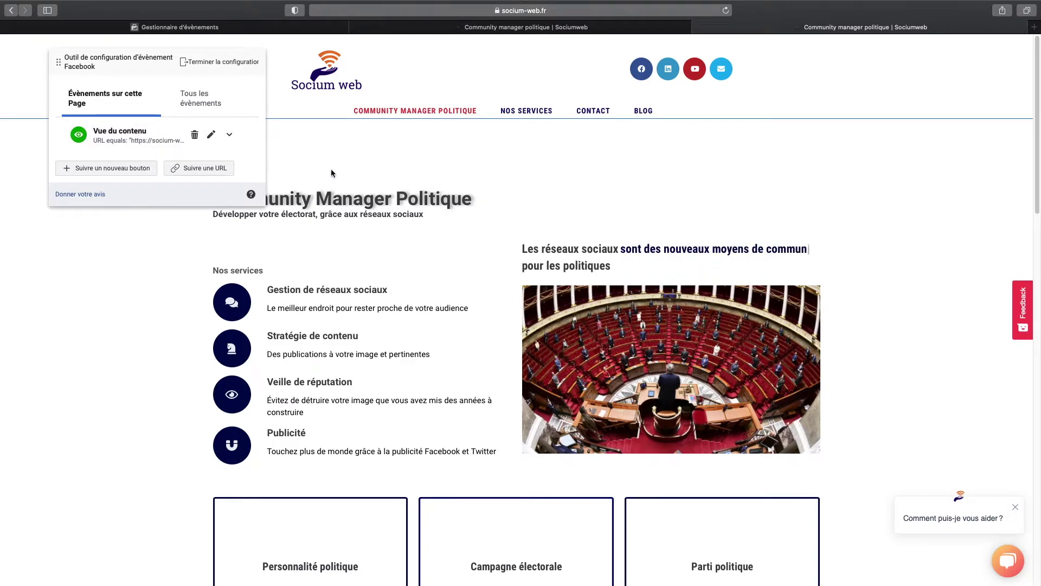
{"action": "scroll", "coordinate": [428, 304], "scroll_direction": "down", "scroll_amount": 8}
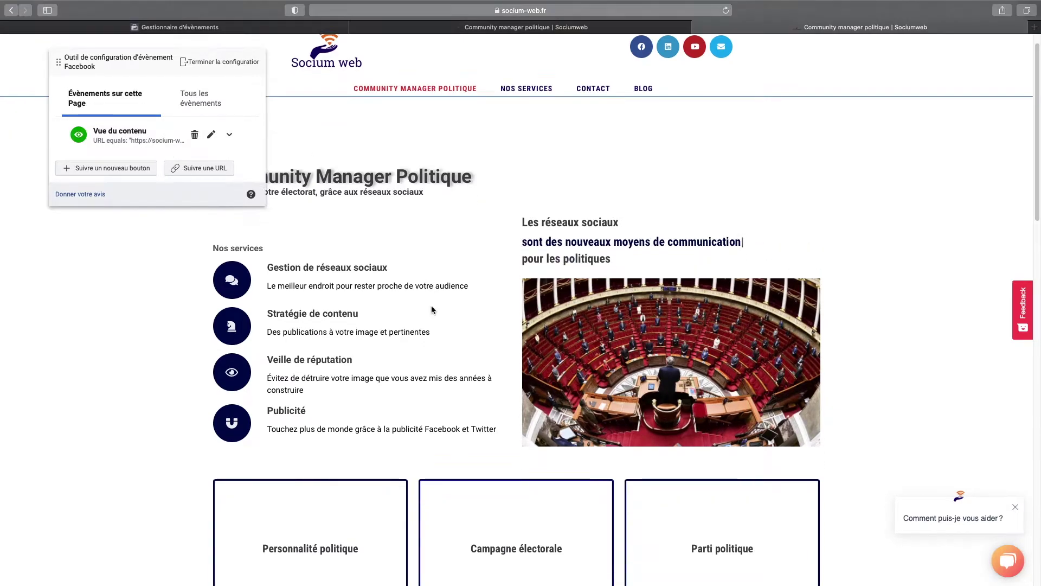
{"action": "scroll", "coordinate": [426, 304], "scroll_direction": "down", "scroll_amount": 5}
{"action": "scroll", "coordinate": [425, 301], "scroll_direction": "up", "scroll_amount": 13}
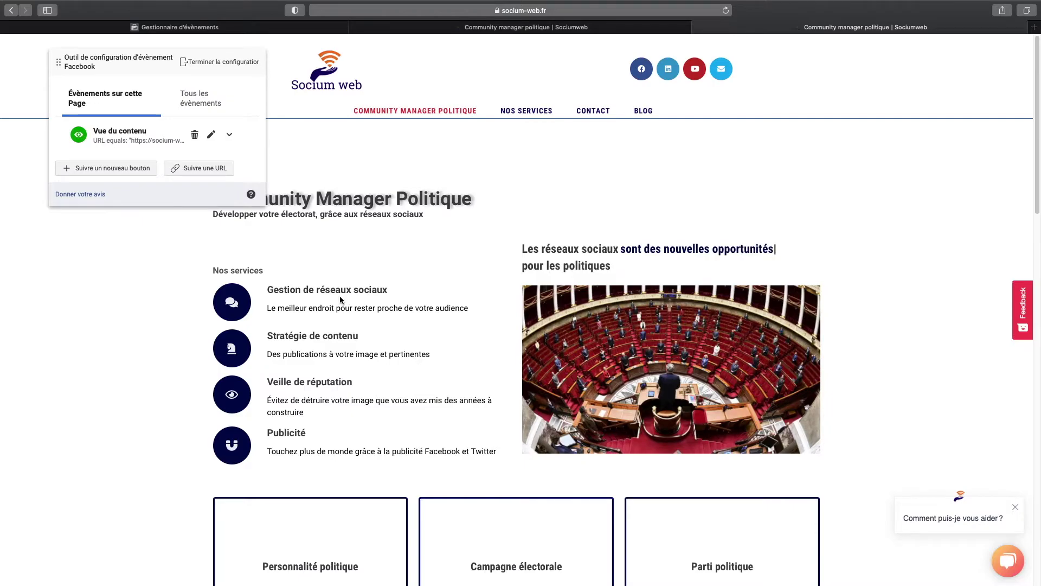
{"action": "scroll", "coordinate": [343, 282], "scroll_direction": "down", "scroll_amount": 9}
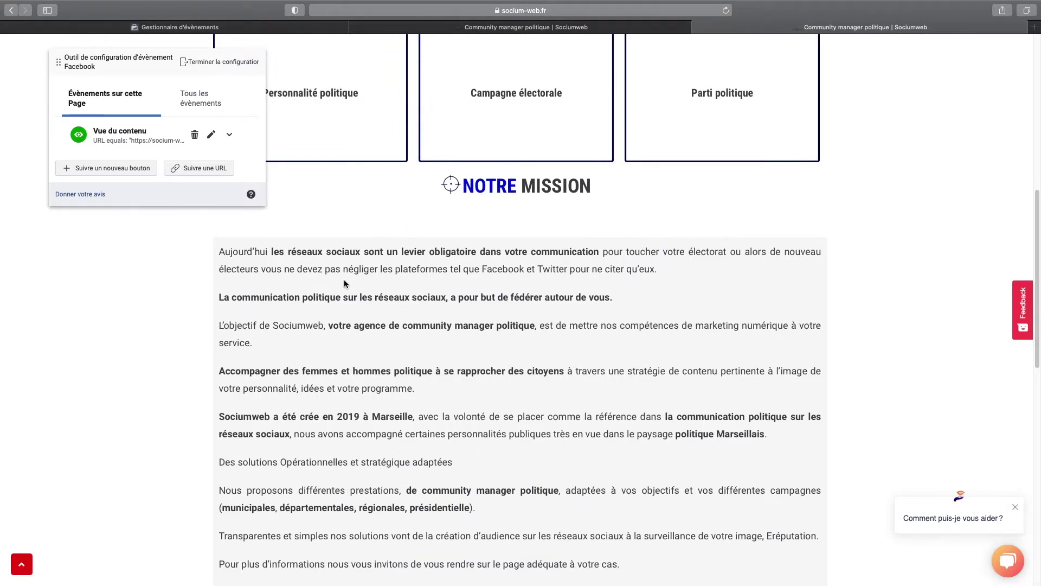
Look through the Socium web homepage, from the service list to the Prise de rendez-vous banner, for elements worth tracking
{"action": "scroll", "coordinate": [343, 279], "scroll_direction": "down", "scroll_amount": 5}
{"action": "scroll", "coordinate": [344, 276], "scroll_direction": "up", "scroll_amount": 13}
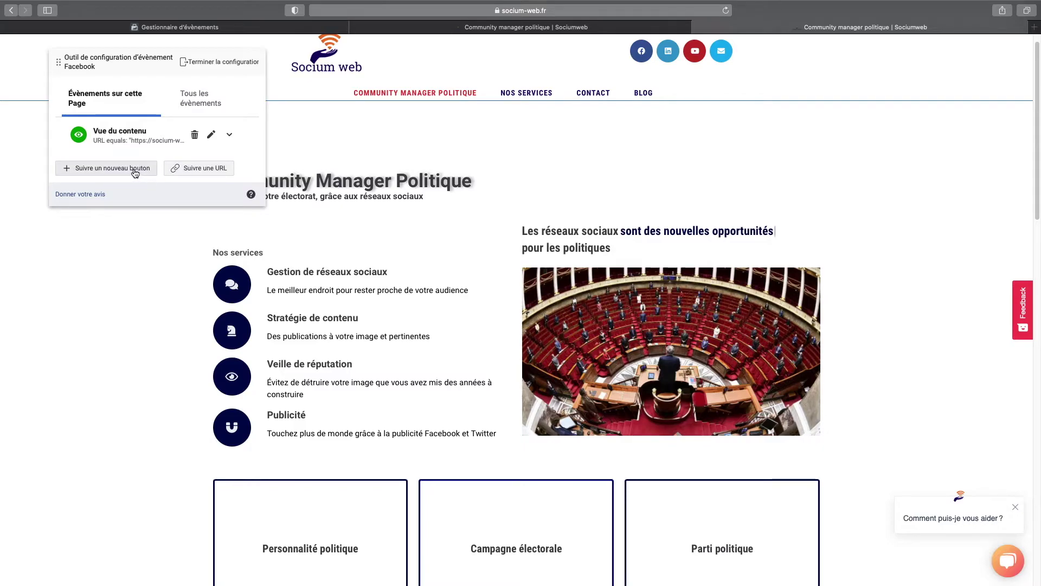
{"action": "scroll", "coordinate": [341, 296], "scroll_direction": "down", "scroll_amount": 6}
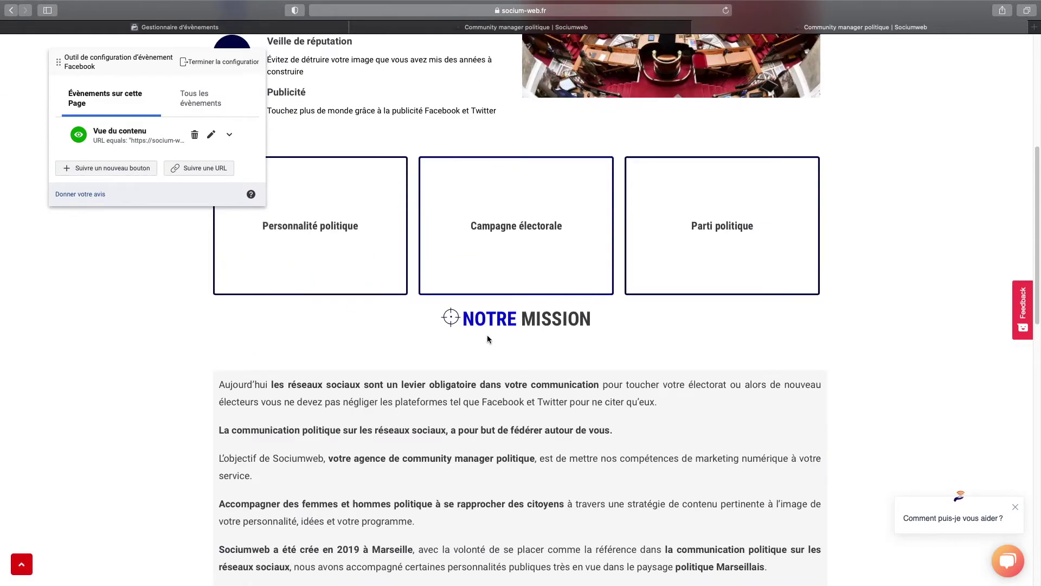
{"action": "scroll", "coordinate": [485, 333], "scroll_direction": "down", "scroll_amount": 7}
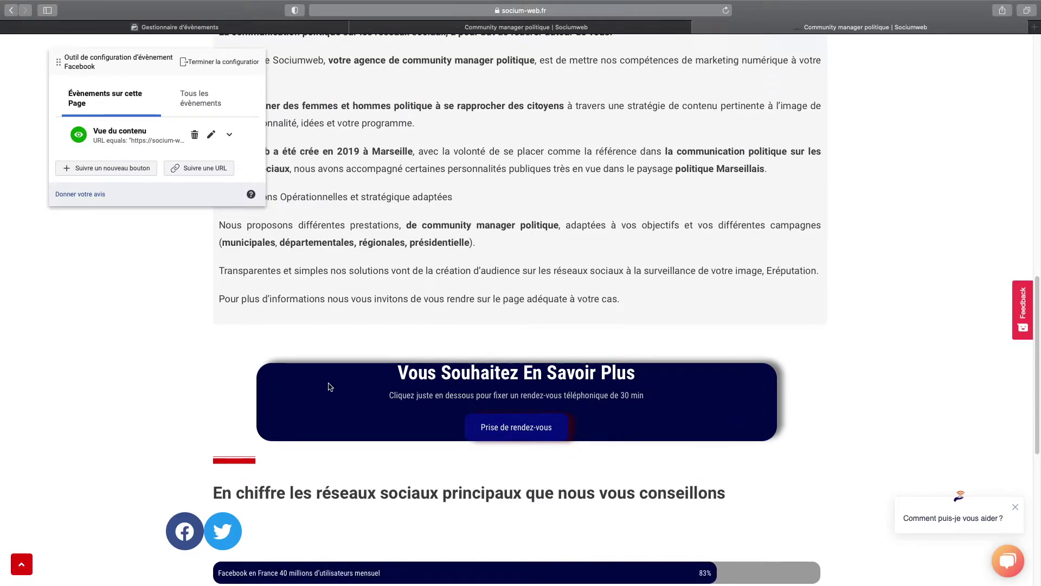
{"action": "scroll", "coordinate": [328, 385], "scroll_direction": "up", "scroll_amount": 15}
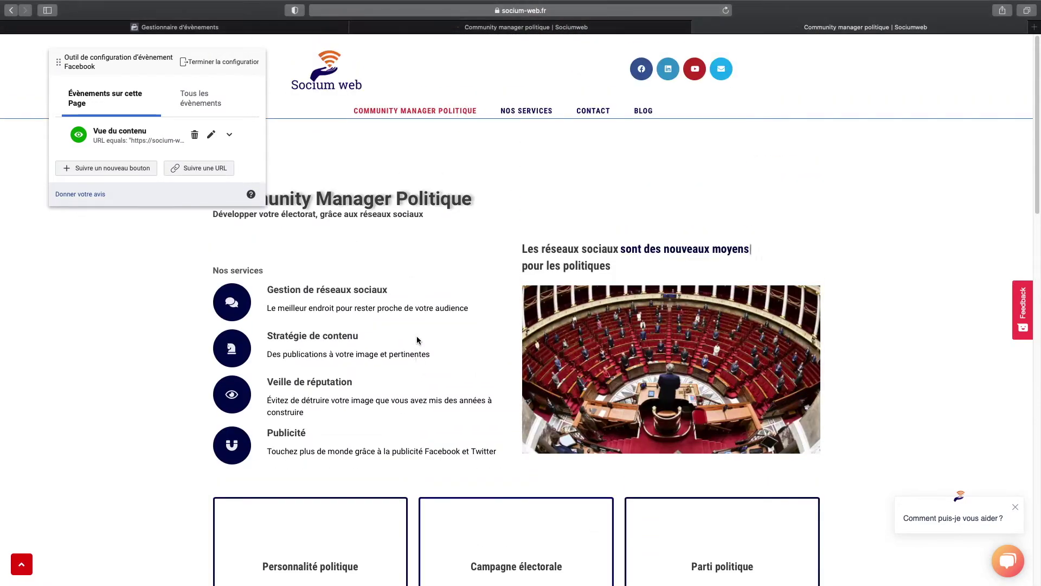
{"action": "scroll", "coordinate": [417, 340], "scroll_direction": "down", "scroll_amount": 6}
{"action": "scroll", "coordinate": [417, 340], "scroll_direction": "down", "scroll_amount": 5}
{"action": "scroll", "coordinate": [406, 331], "scroll_direction": "down", "scroll_amount": 4}
{"action": "scroll", "coordinate": [408, 321], "scroll_direction": "down", "scroll_amount": 2}
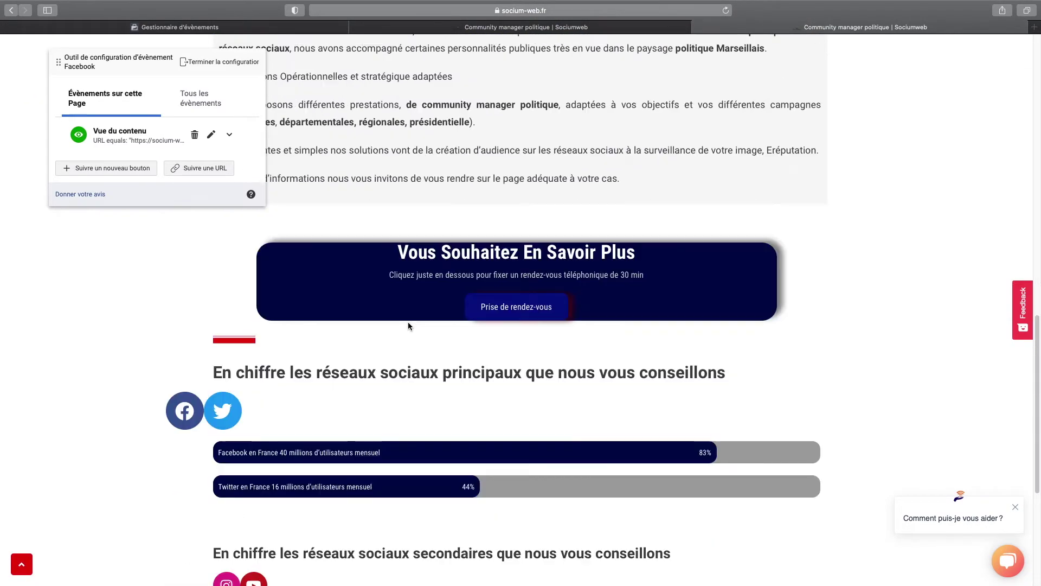
{"action": "scroll", "coordinate": [368, 357], "scroll_direction": "up", "scroll_amount": 10}
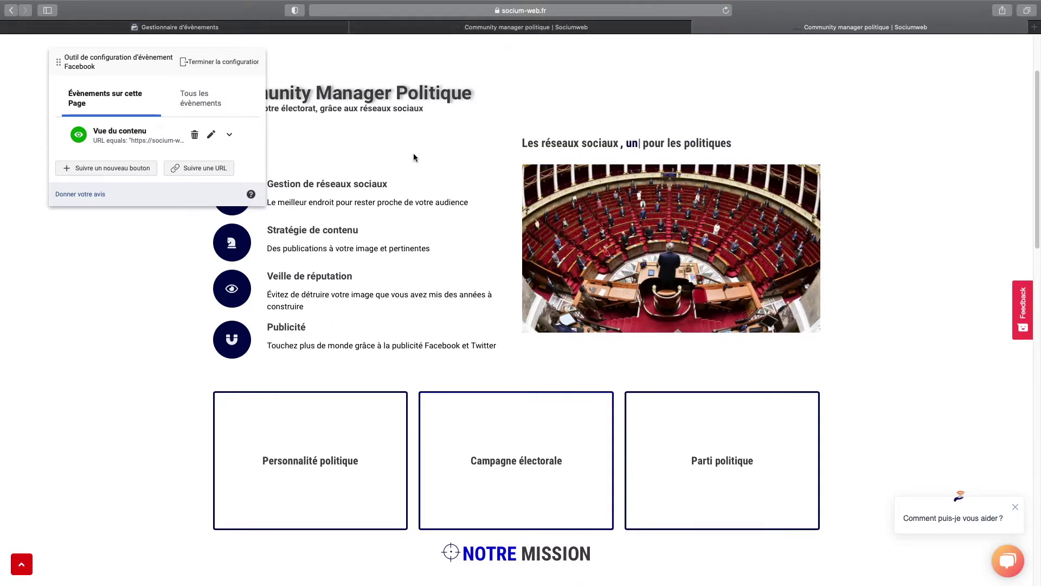
{"action": "scroll", "coordinate": [437, 219], "scroll_direction": "down", "scroll_amount": 5}
{"action": "scroll", "coordinate": [436, 217], "scroll_direction": "down", "scroll_amount": 6}
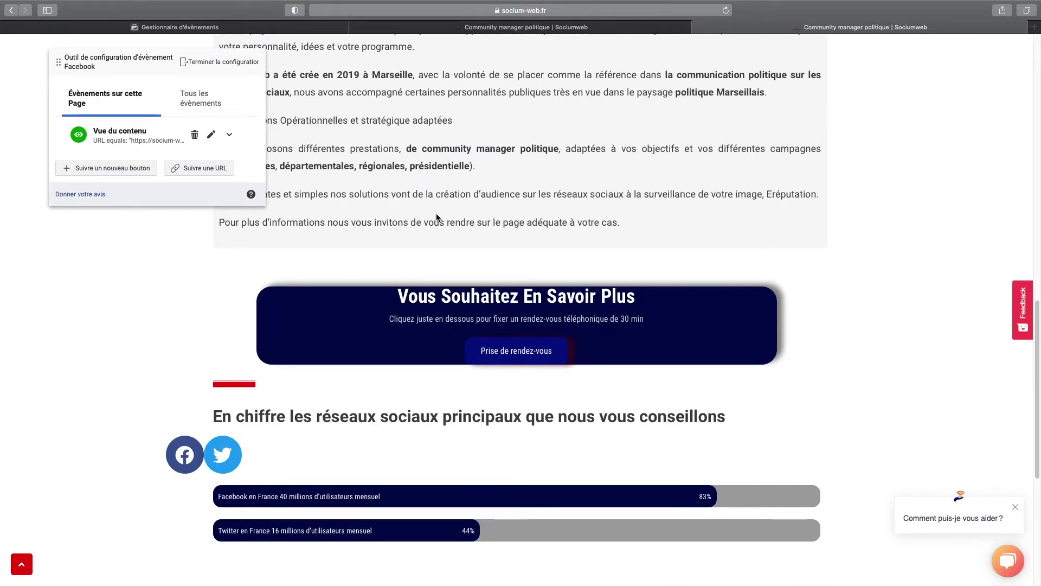
{"action": "scroll", "coordinate": [436, 215], "scroll_direction": "up", "scroll_amount": 1}
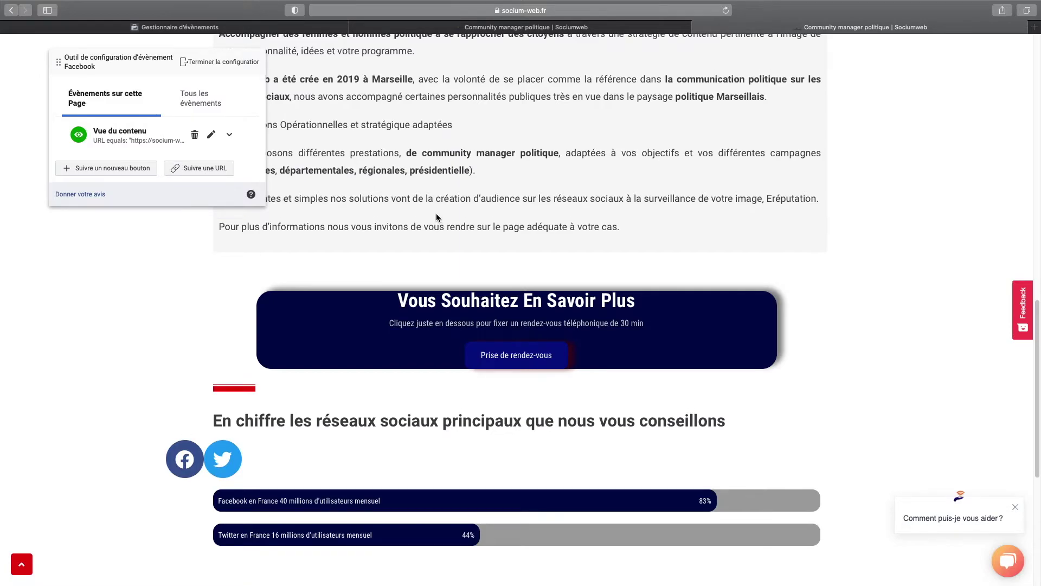
{"action": "scroll", "coordinate": [437, 216], "scroll_direction": "down", "scroll_amount": 1}
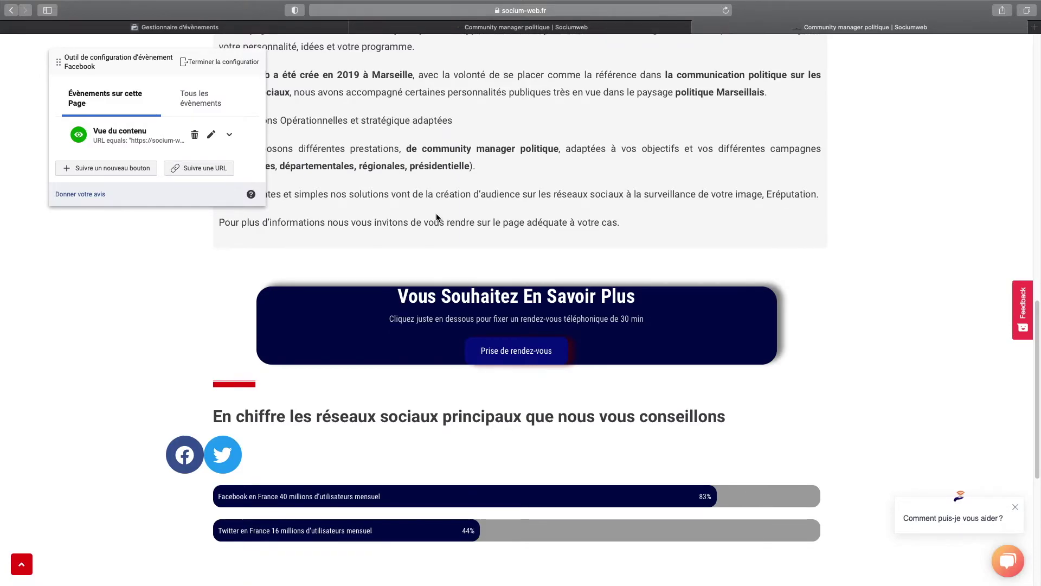
{"action": "scroll", "coordinate": [437, 217], "scroll_direction": "up", "scroll_amount": 7}
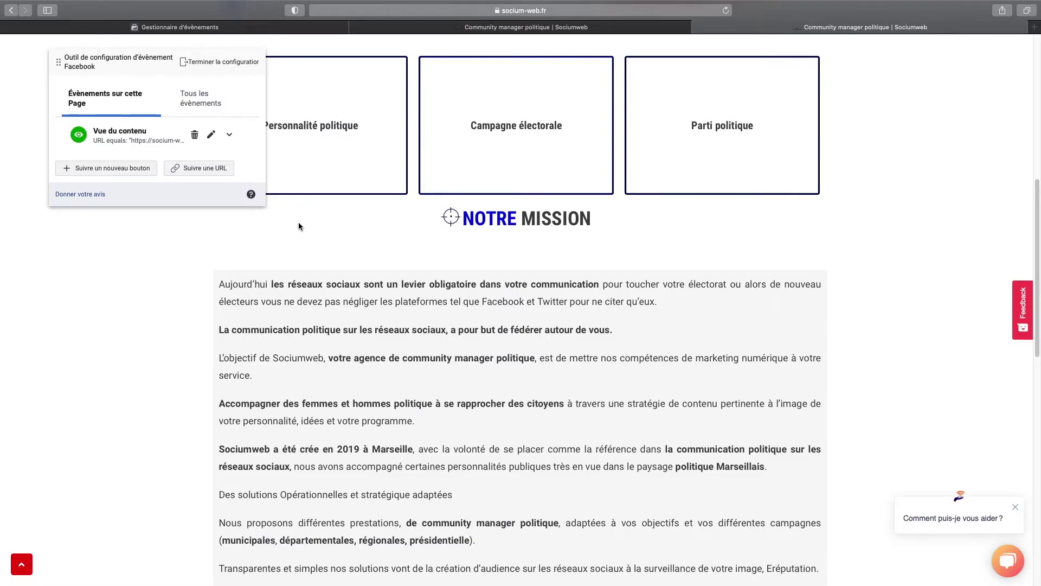
{"action": "scroll", "coordinate": [329, 247], "scroll_direction": "up", "scroll_amount": 10}
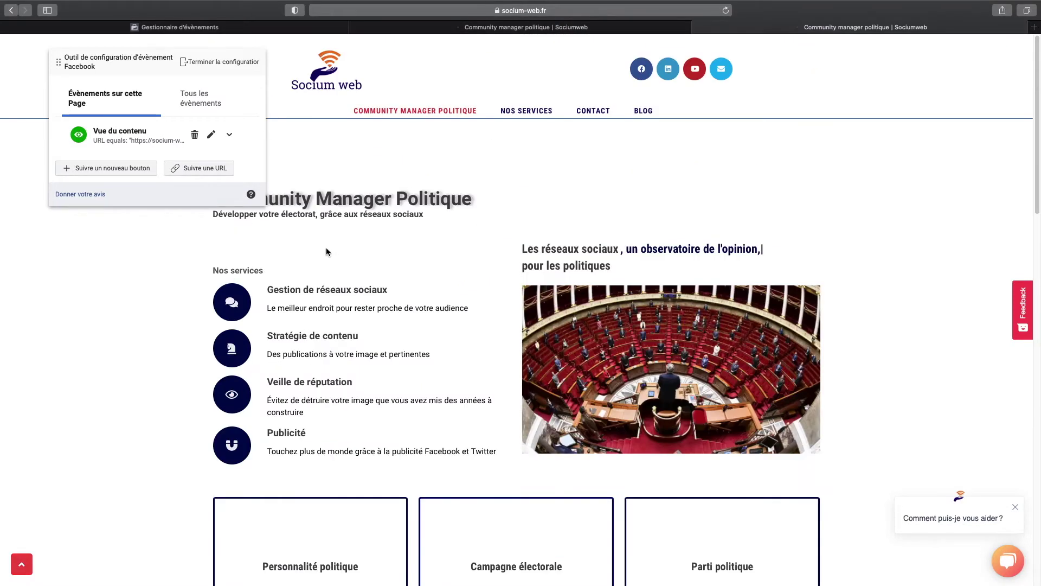
{"action": "scroll", "coordinate": [311, 233], "scroll_direction": "down", "scroll_amount": 9}
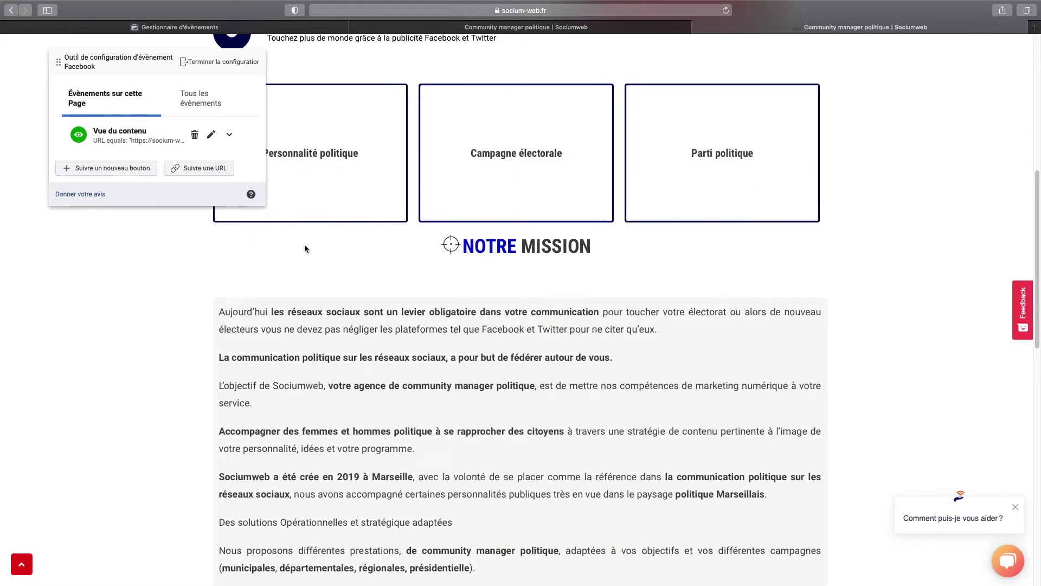
{"action": "scroll", "coordinate": [309, 235], "scroll_direction": "down", "scroll_amount": 10}
Open the Nos Services page and examine the existing Prospect event attached to its Contactez-moi button
{"action": "scroll", "coordinate": [538, 124], "scroll_direction": "up", "scroll_amount": 20}
{"action": "left_click", "coordinate": [523, 111]}
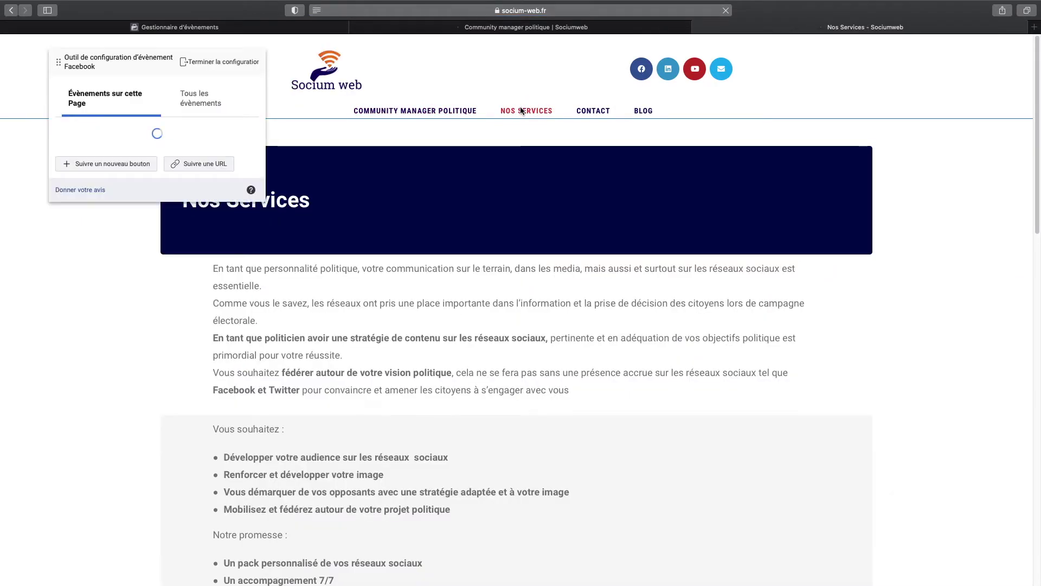
{"action": "scroll", "coordinate": [405, 303], "scroll_direction": "down", "scroll_amount": 3}
{"action": "scroll", "coordinate": [404, 301], "scroll_direction": "up", "scroll_amount": 3}
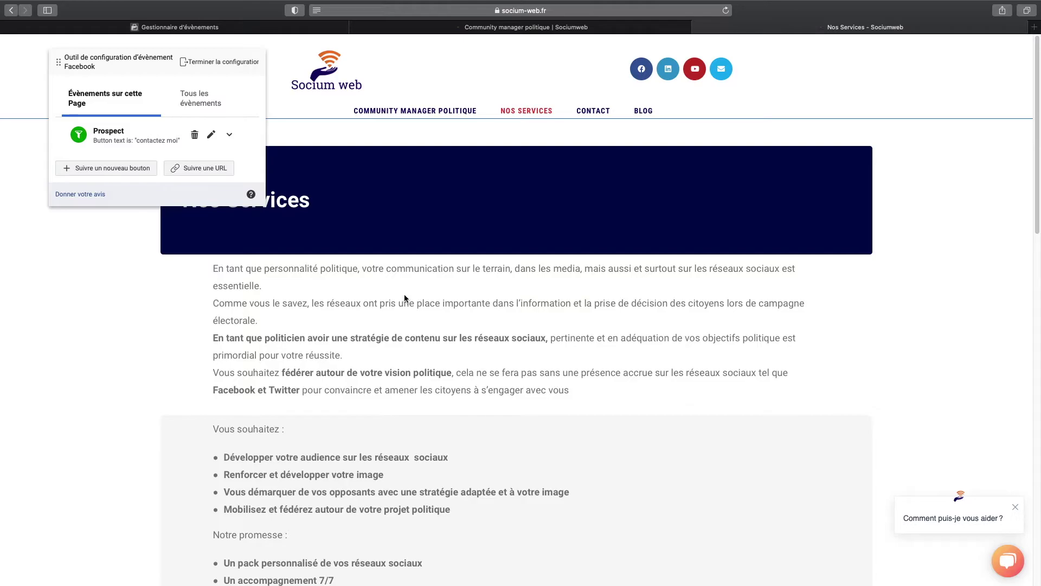
{"action": "scroll", "coordinate": [358, 291], "scroll_direction": "down", "scroll_amount": 12}
{"action": "scroll", "coordinate": [361, 291], "scroll_direction": "down", "scroll_amount": 6}
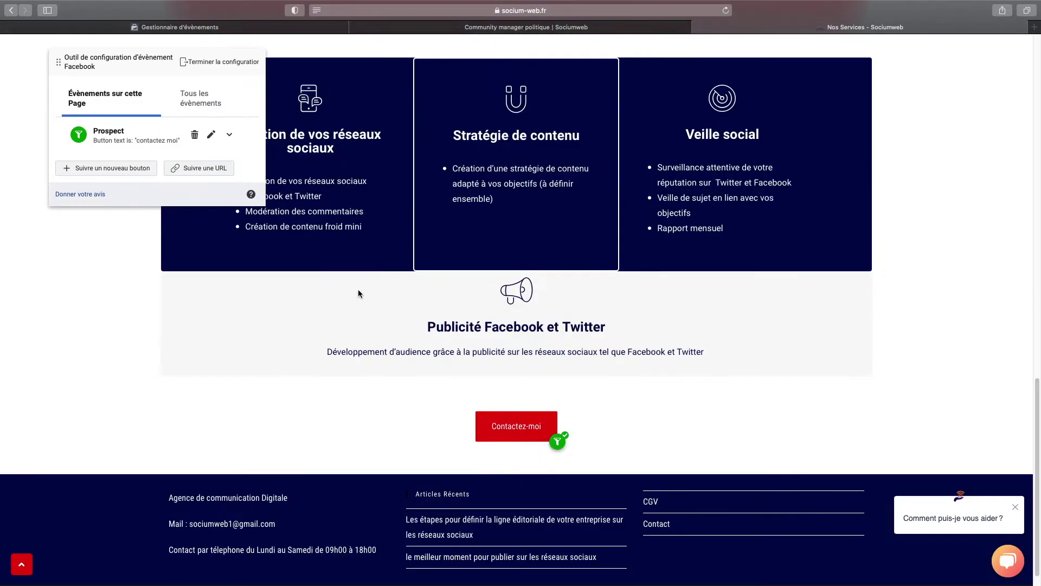
{"action": "scroll", "coordinate": [358, 293], "scroll_direction": "up", "scroll_amount": 1}
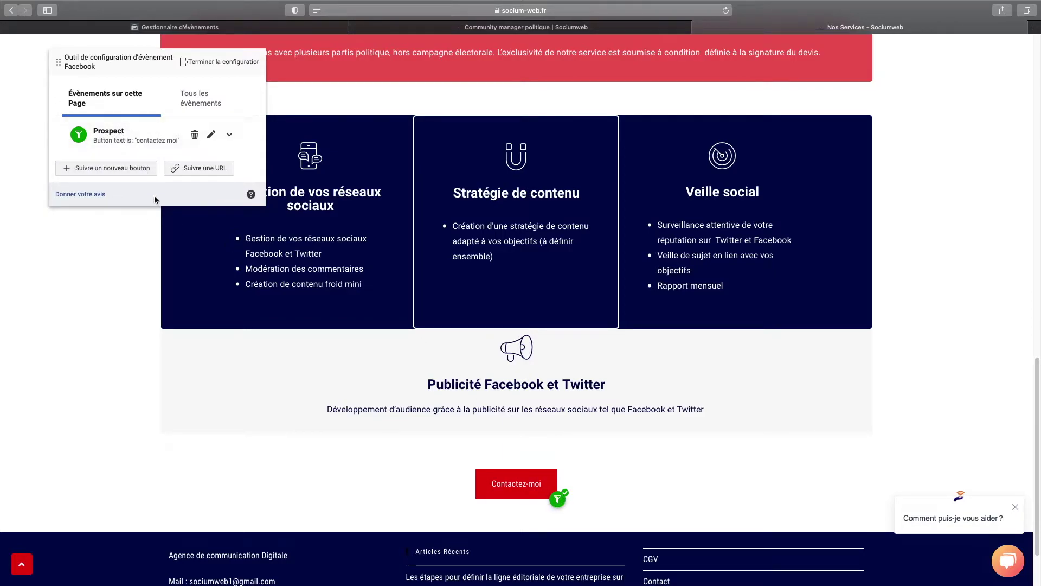
{"action": "scroll", "coordinate": [181, 181], "scroll_direction": "up", "scroll_amount": 5}
Start tracking a new button, examine which elements of the Nos Services page are highlighted as selectable, and close the selection
{"action": "left_click", "coordinate": [130, 173]}
{"action": "scroll", "coordinate": [454, 395], "scroll_direction": "down", "scroll_amount": 5}
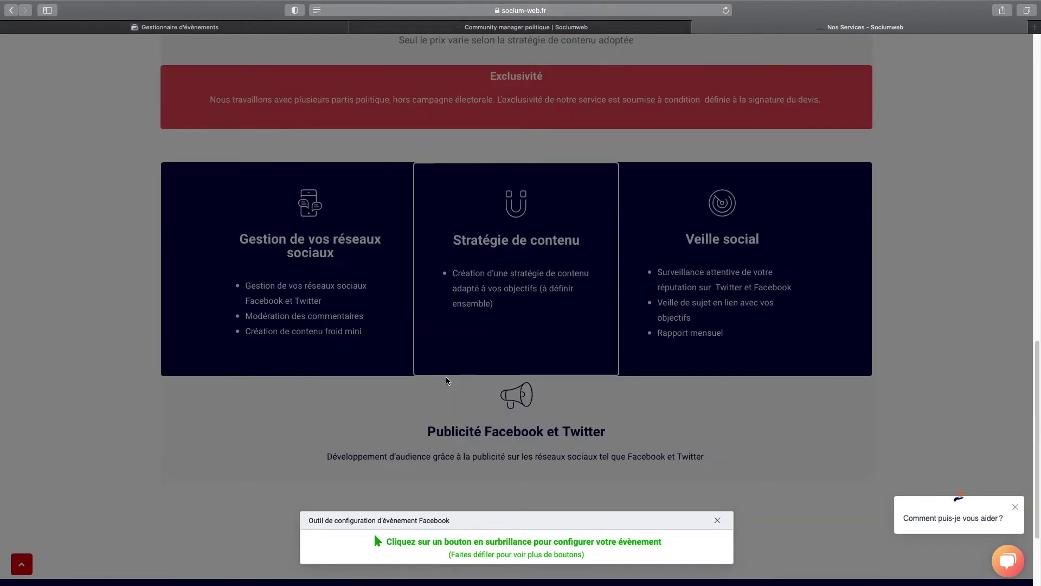
{"action": "scroll", "coordinate": [447, 381], "scroll_direction": "down", "scroll_amount": 3}
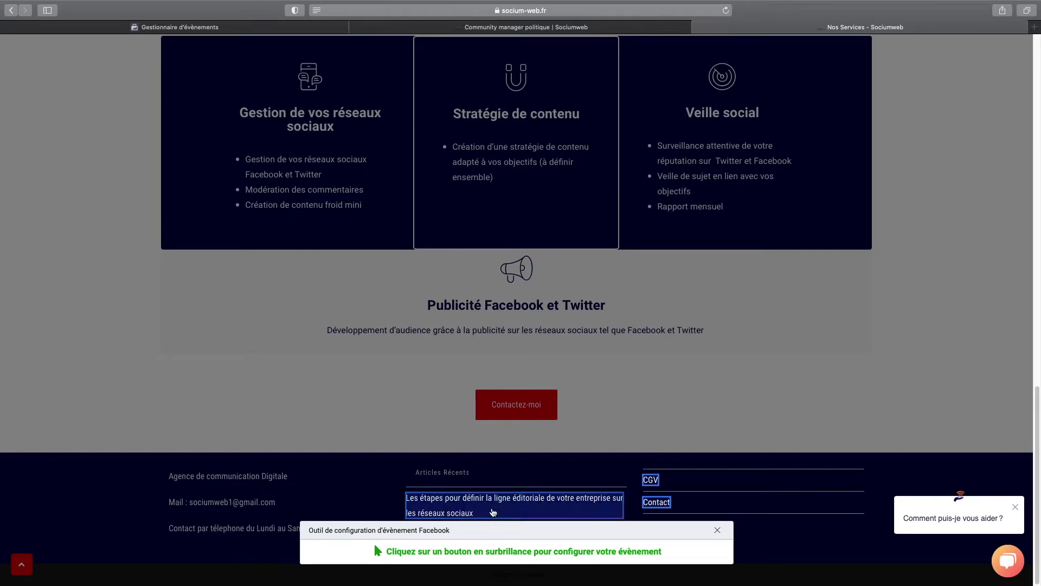
{"action": "scroll", "coordinate": [515, 469], "scroll_direction": "up", "scroll_amount": 6}
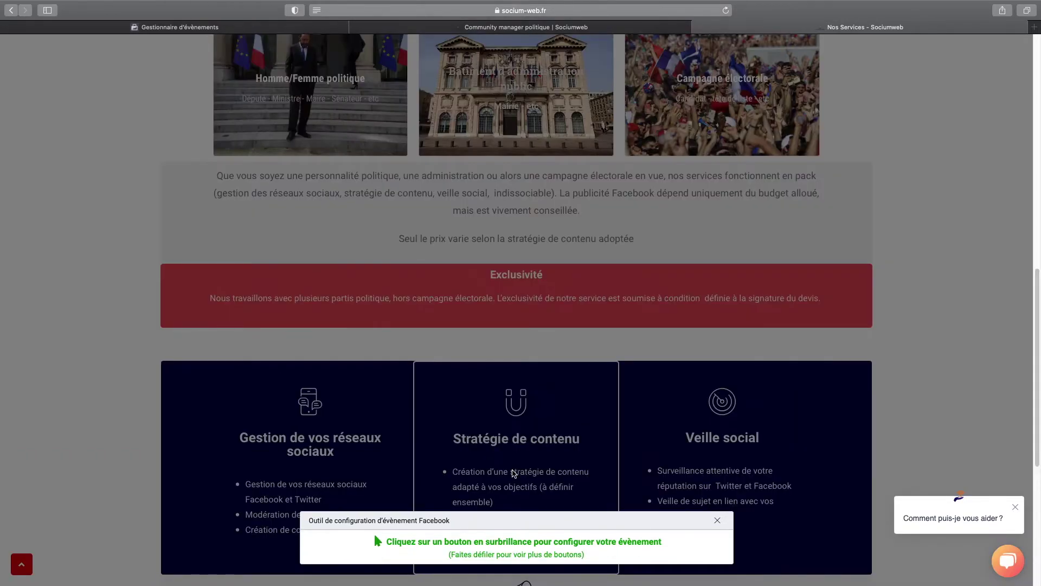
{"action": "scroll", "coordinate": [514, 474], "scroll_direction": "up", "scroll_amount": 10}
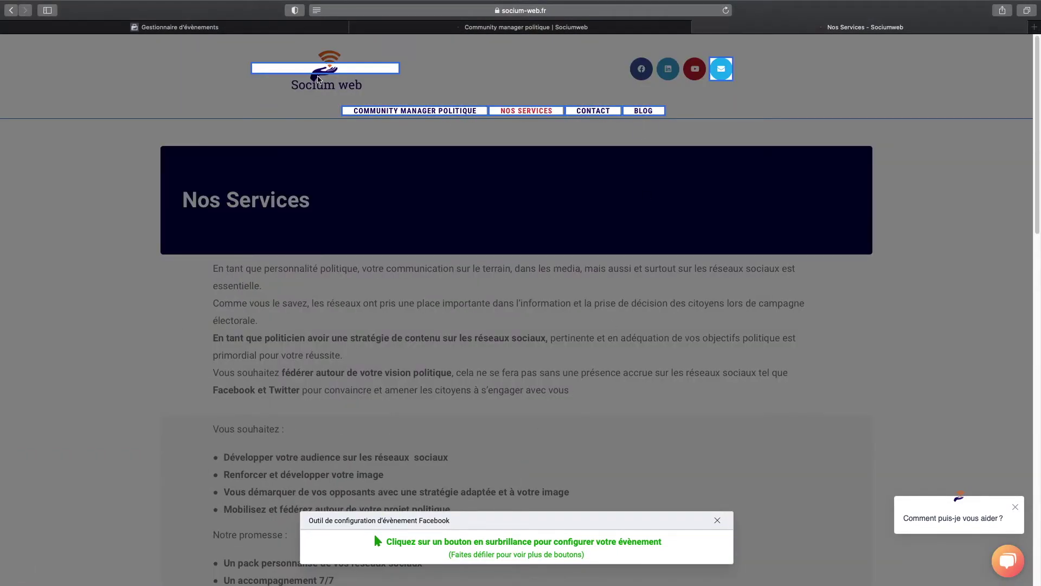
{"action": "scroll", "coordinate": [464, 346], "scroll_direction": "down", "scroll_amount": 5}
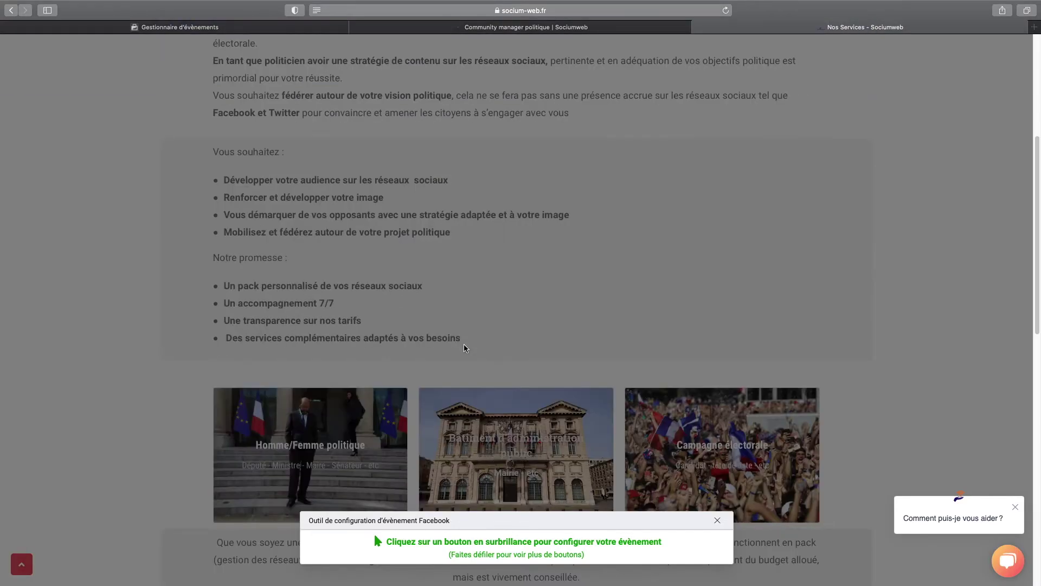
{"action": "scroll", "coordinate": [465, 346], "scroll_direction": "down", "scroll_amount": 8}
{"action": "scroll", "coordinate": [472, 348], "scroll_direction": "down", "scroll_amount": 5}
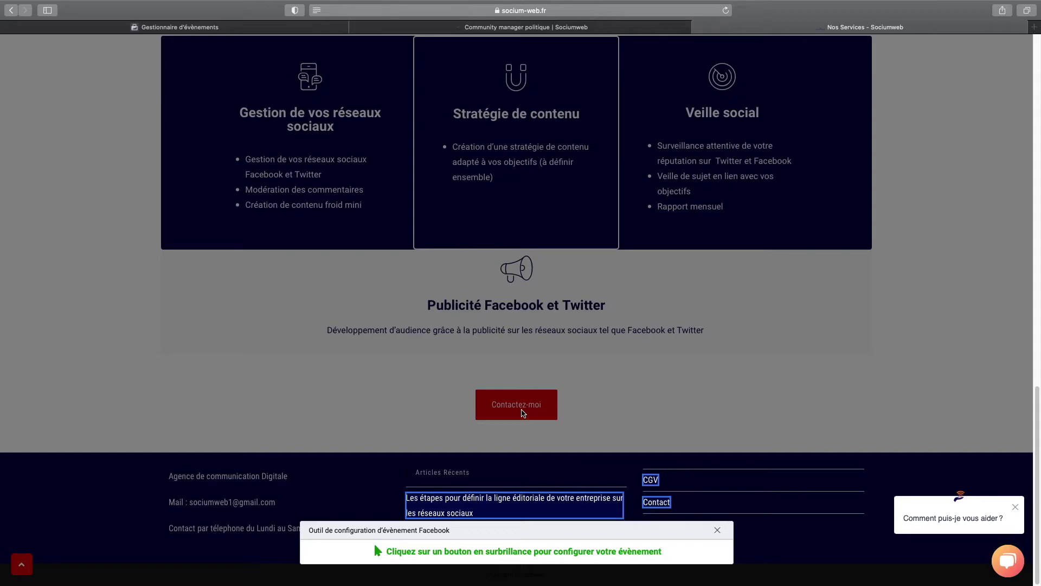
{"action": "left_click", "coordinate": [711, 529]}
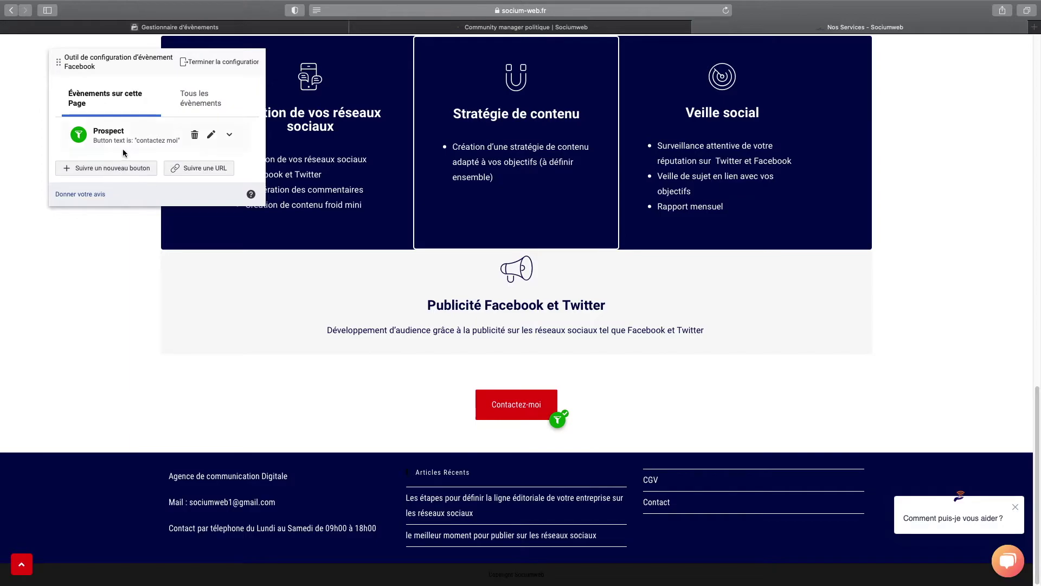
Try configuring a Prospect event on the first recent article link, with the value chosen on the page, and cancel it
{"action": "left_click", "coordinate": [139, 169]}
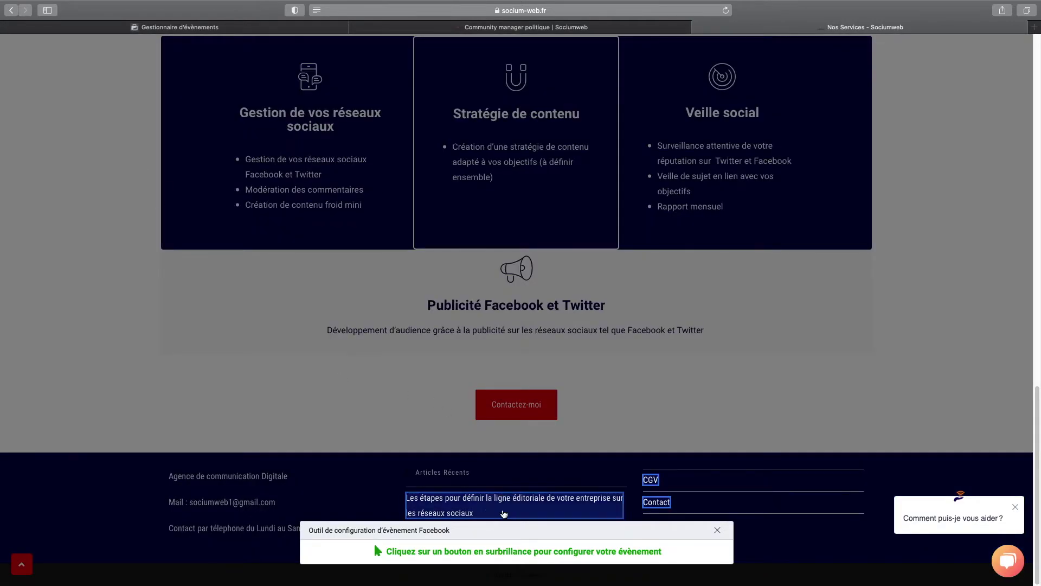
{"action": "left_click", "coordinate": [504, 514]}
{"action": "left_click", "coordinate": [148, 100]}
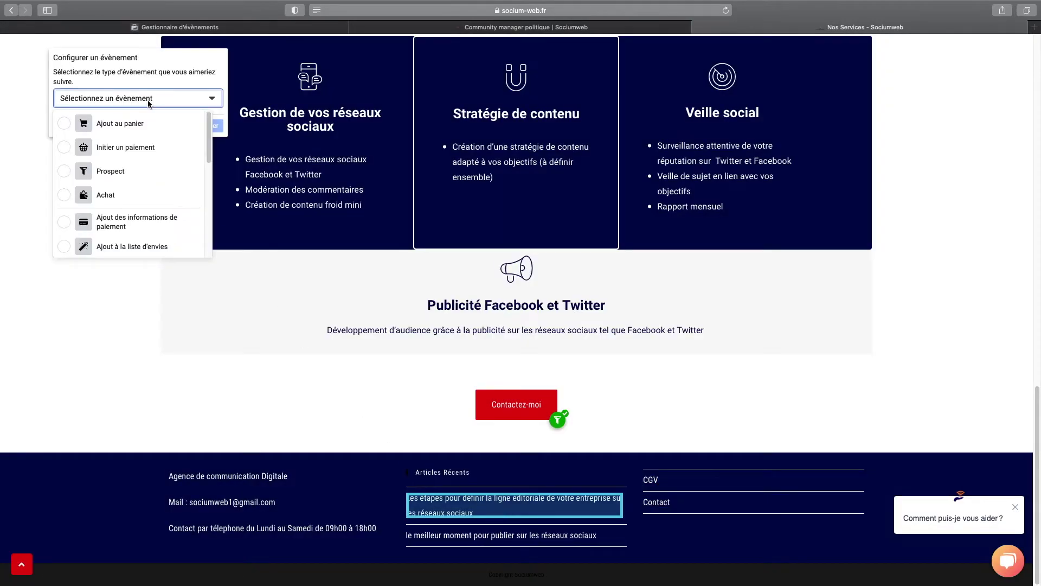
{"action": "left_click", "coordinate": [152, 176]}
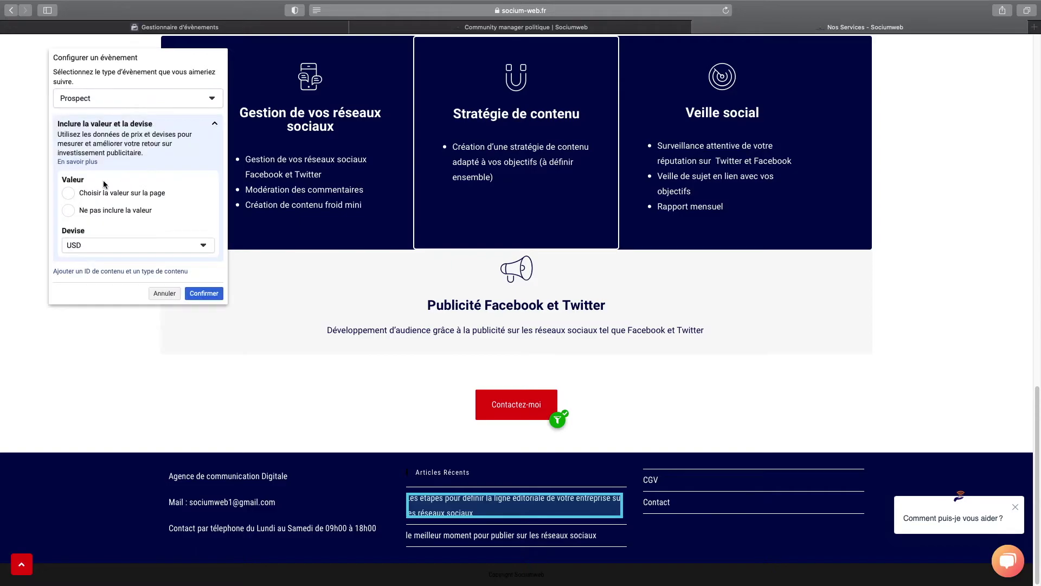
{"action": "left_click", "coordinate": [68, 211]}
{"action": "left_click", "coordinate": [130, 198]}
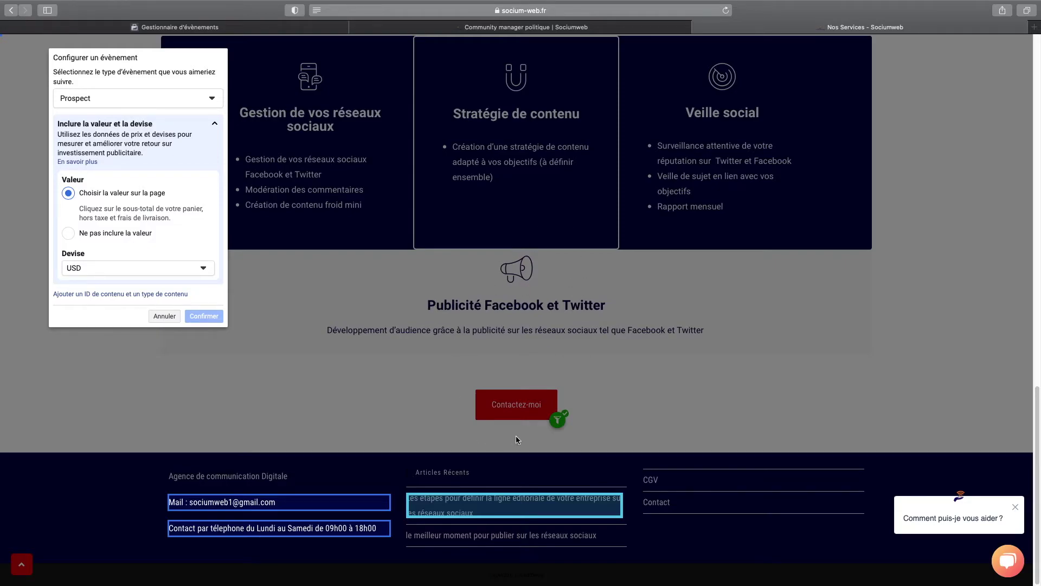
{"action": "left_click", "coordinate": [168, 316]}
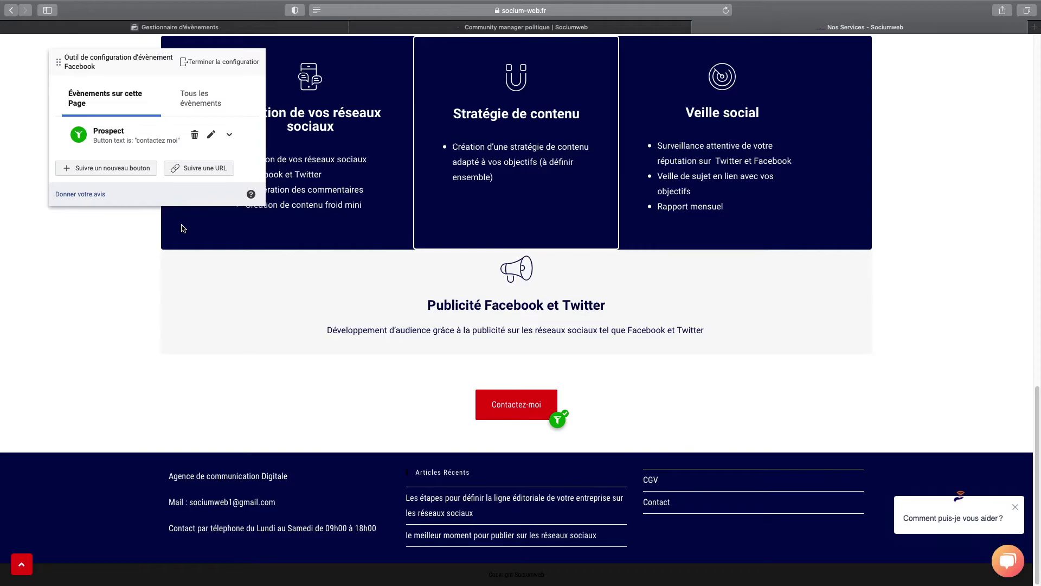
Finish the event configuration, skip the feedback survey with Ne plus me demander enabled, and return to the Events Manager
{"action": "scroll", "coordinate": [392, 316], "scroll_direction": "up", "scroll_amount": 20}
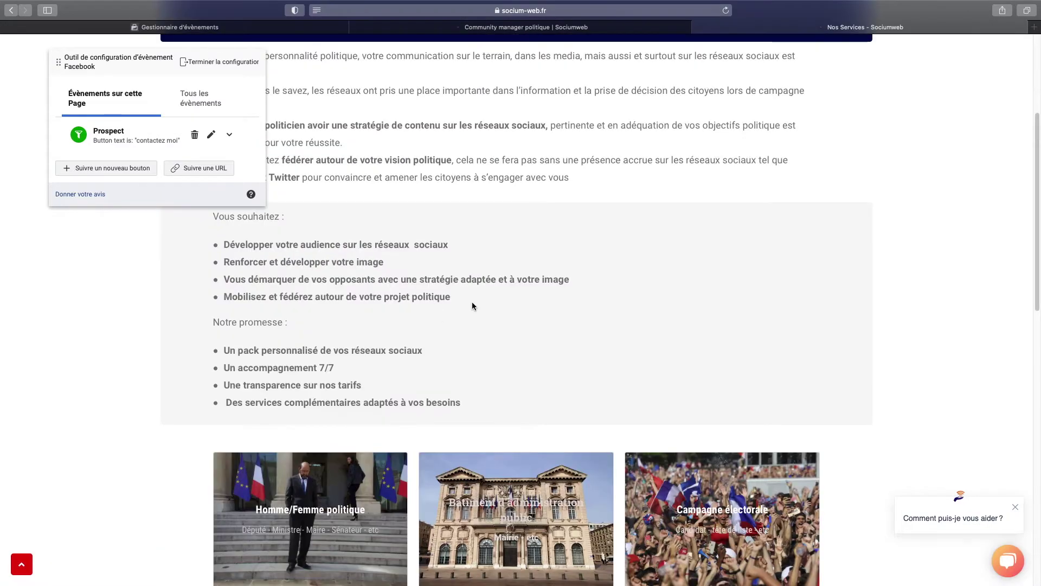
{"action": "scroll", "coordinate": [418, 242], "scroll_direction": "down", "scroll_amount": 7}
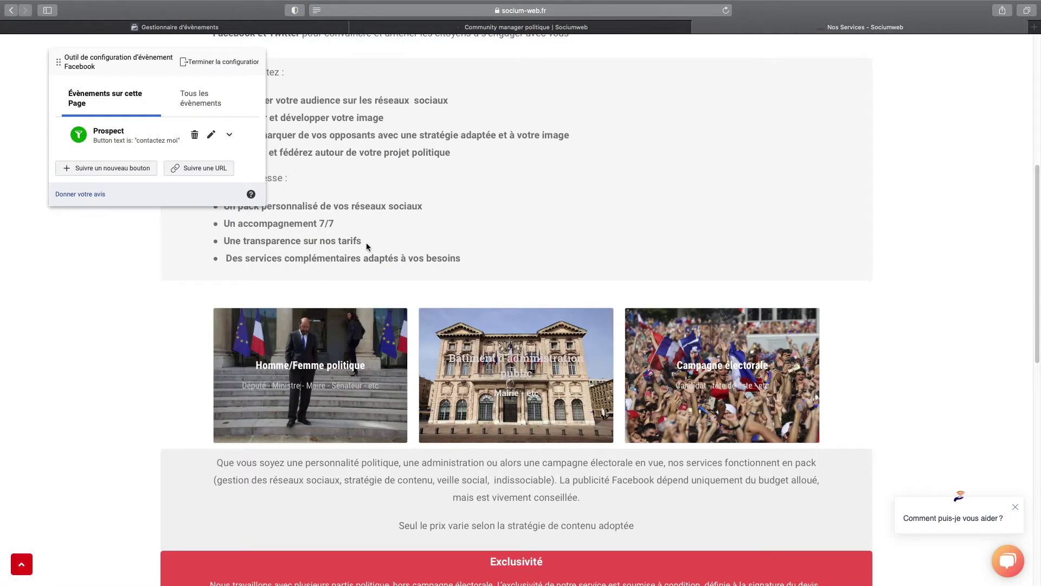
{"action": "scroll", "coordinate": [383, 269], "scroll_direction": "up", "scroll_amount": 7}
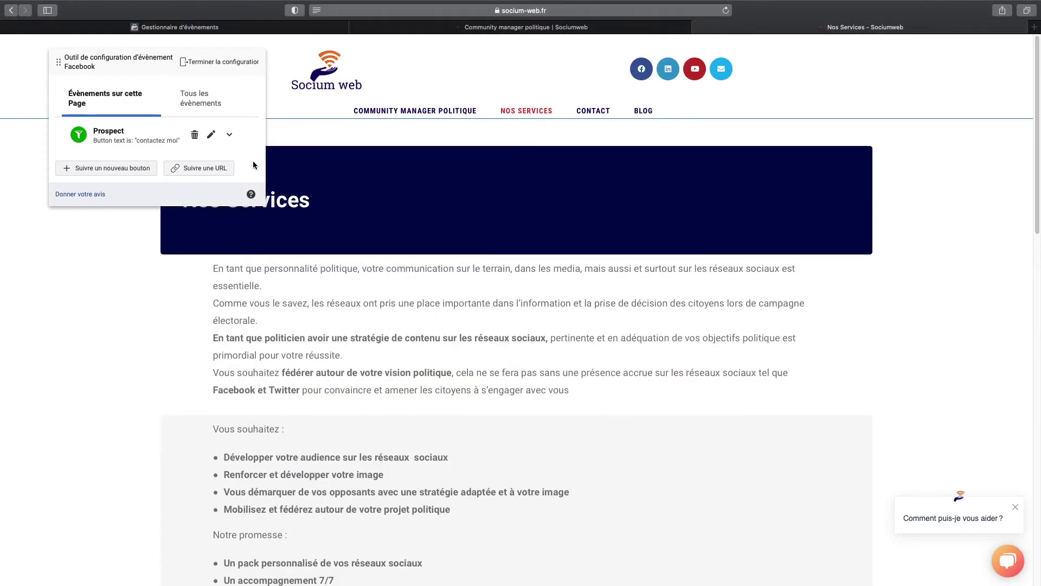
{"action": "left_click", "coordinate": [223, 66]}
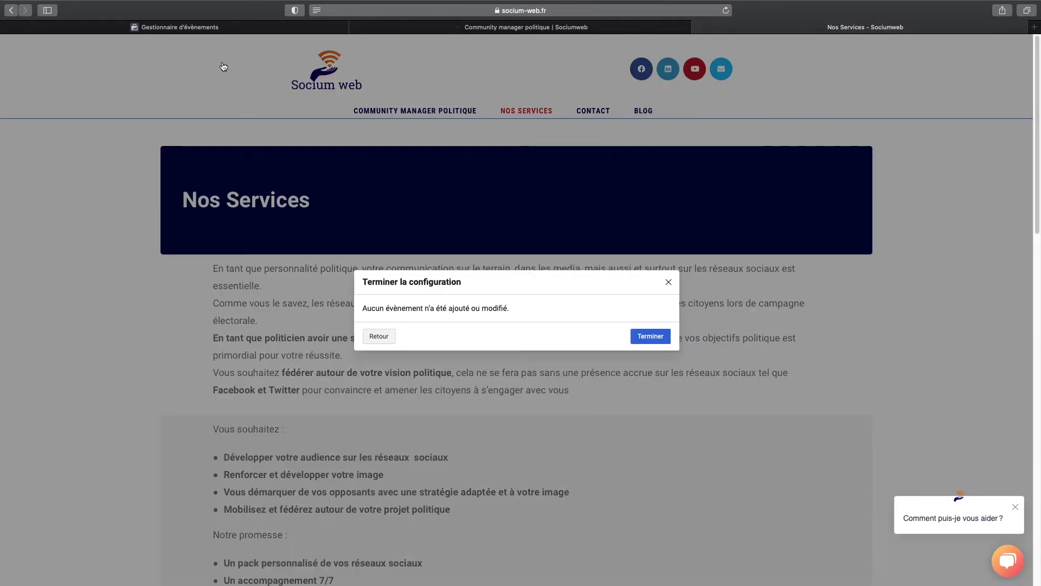
{"action": "left_click", "coordinate": [643, 339]}
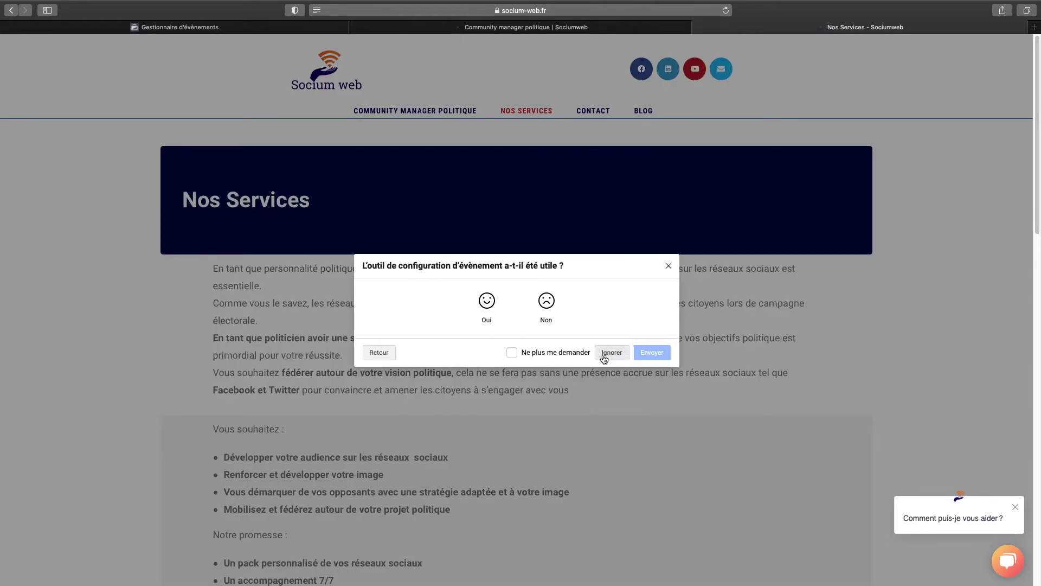
{"action": "left_click", "coordinate": [530, 353]}
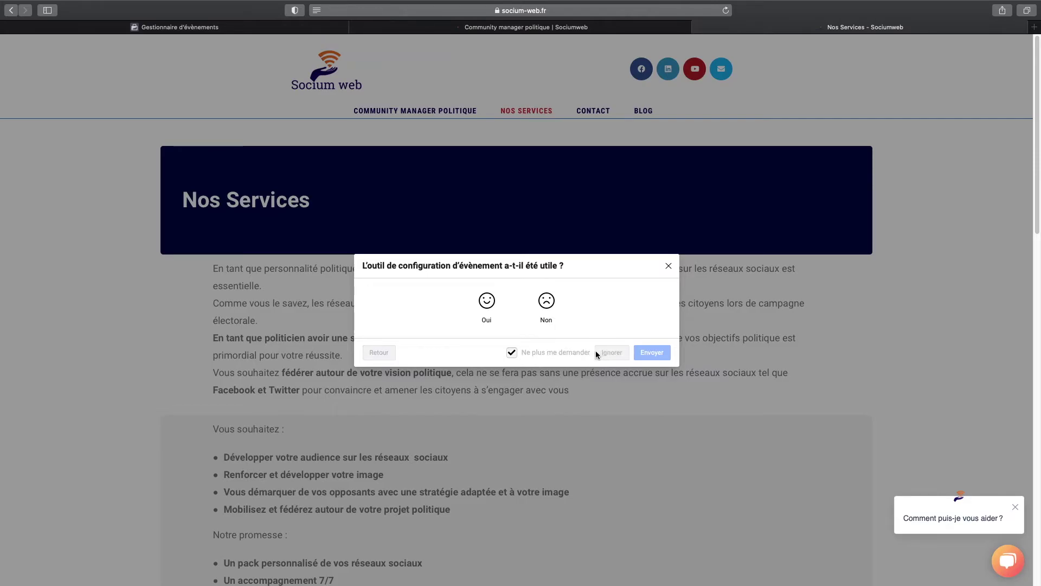
{"action": "left_click", "coordinate": [599, 352]}
{"action": "left_click", "coordinate": [299, 30]}
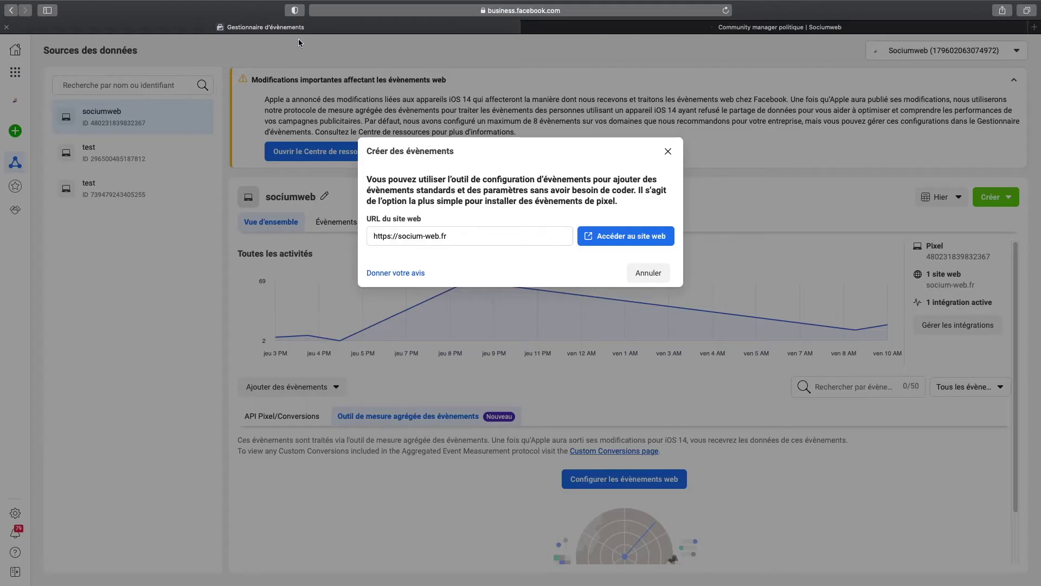
Close the event creation dialog and examine the sociumweb pixel's events received through API Pixel/Conversions
{"action": "left_click", "coordinate": [669, 153]}
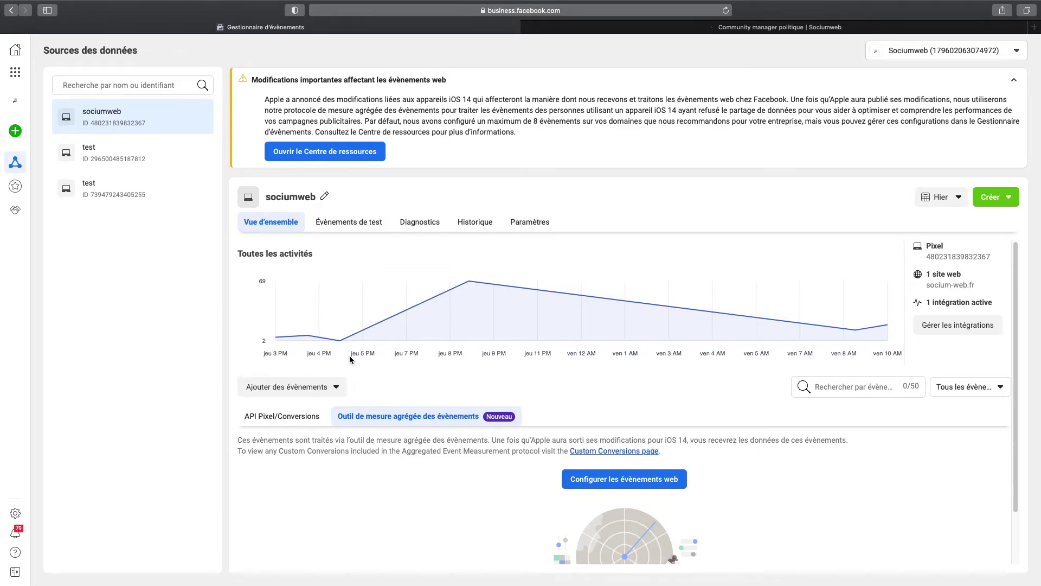
{"action": "scroll", "coordinate": [350, 357], "scroll_direction": "down", "scroll_amount": 2}
{"action": "scroll", "coordinate": [369, 434], "scroll_direction": "up", "scroll_amount": 2}
{"action": "scroll", "coordinate": [417, 448], "scroll_direction": "down", "scroll_amount": 2}
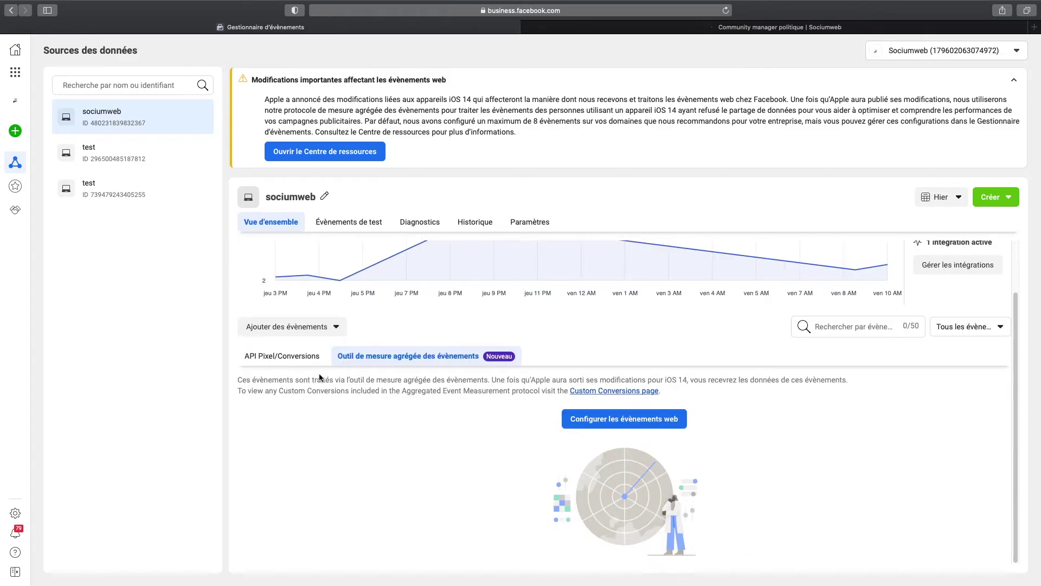
{"action": "left_click", "coordinate": [288, 359]}
{"action": "scroll", "coordinate": [357, 433], "scroll_direction": "down", "scroll_amount": 2}
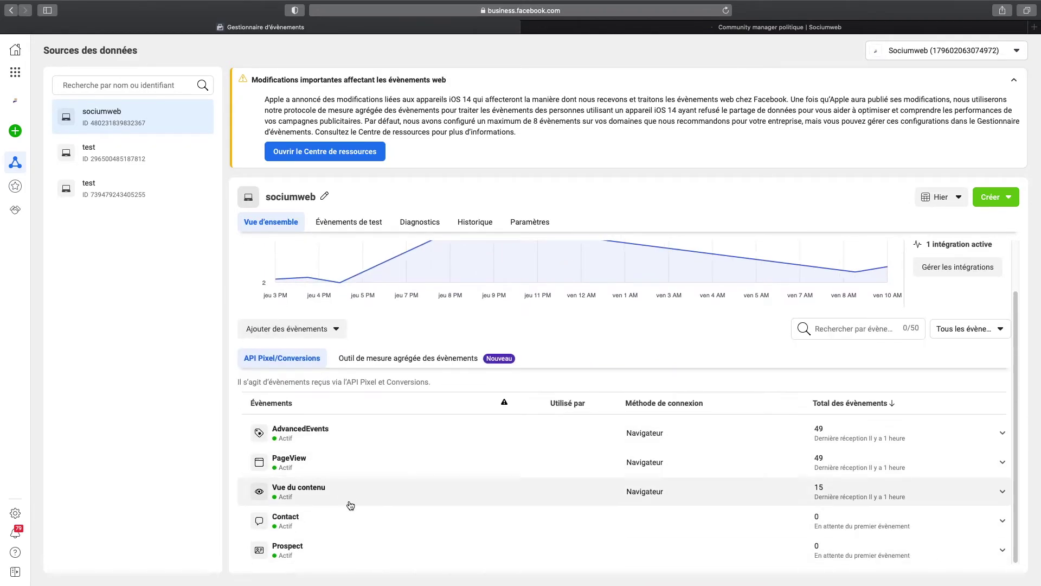
{"action": "scroll", "coordinate": [385, 485], "scroll_direction": "up", "scroll_amount": 2}
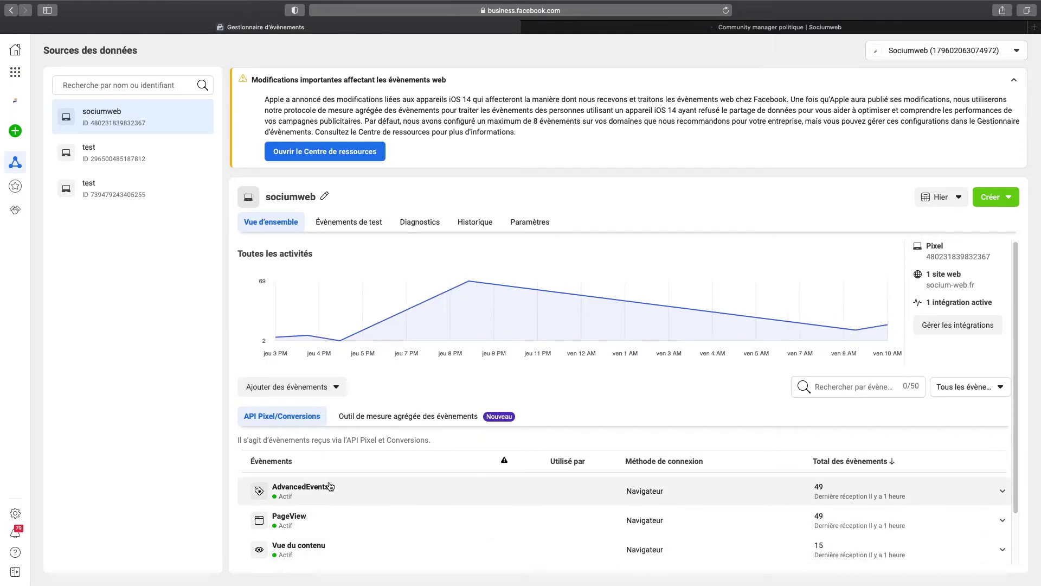
{"action": "scroll", "coordinate": [286, 490], "scroll_direction": "down", "scroll_amount": 2}
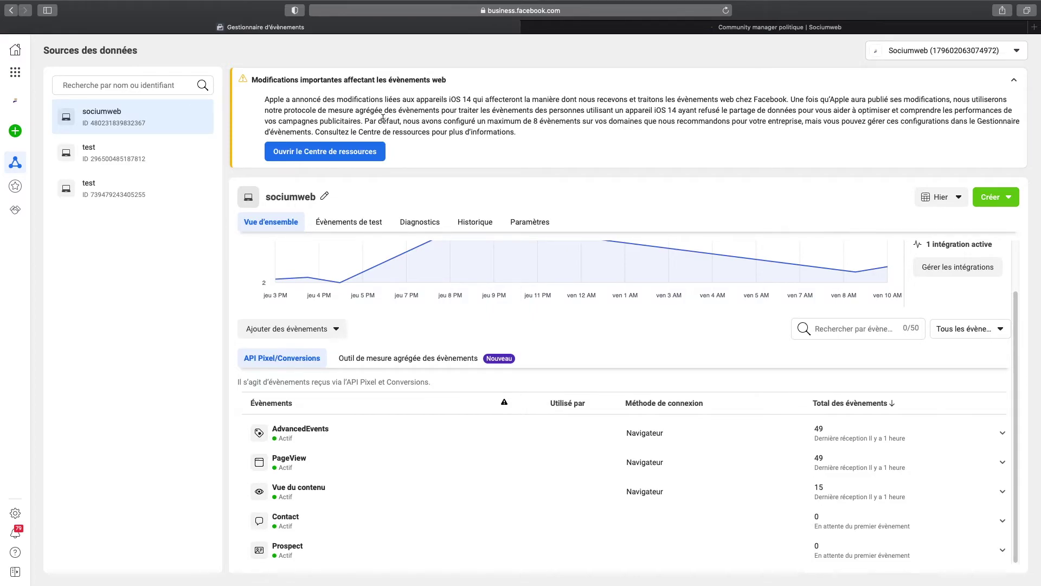
Open the web event configurations of the aggregated event measurement tool and expand the socium-web.fr domain
{"action": "left_click", "coordinate": [415, 366]}
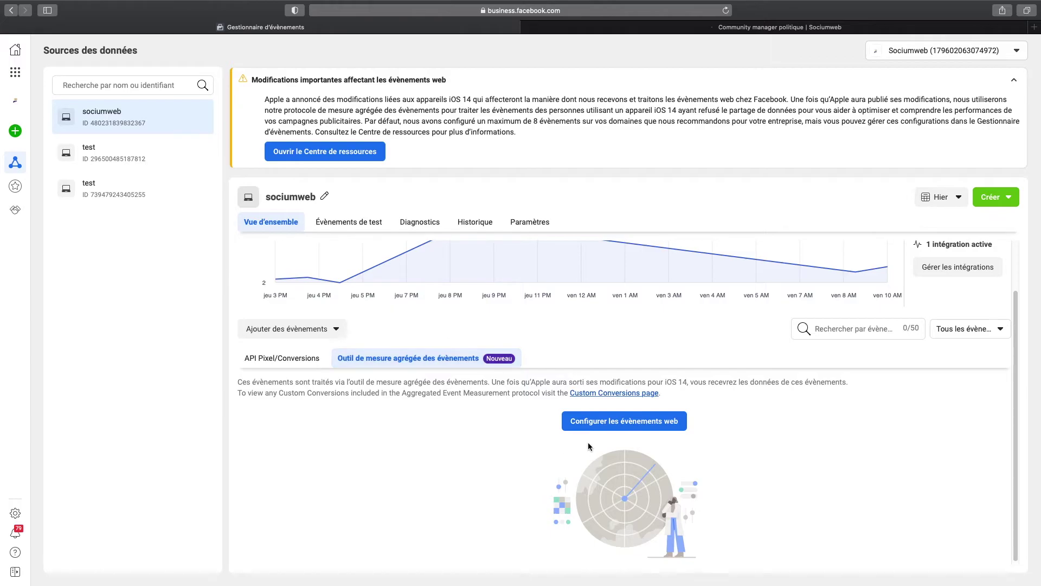
{"action": "left_click", "coordinate": [595, 428]}
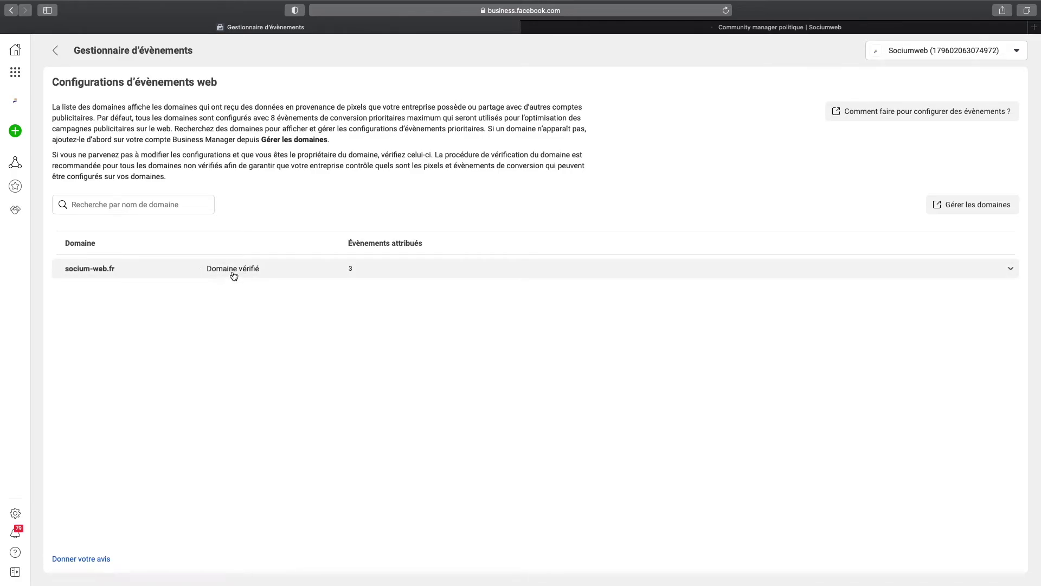
{"action": "left_click", "coordinate": [176, 268]}
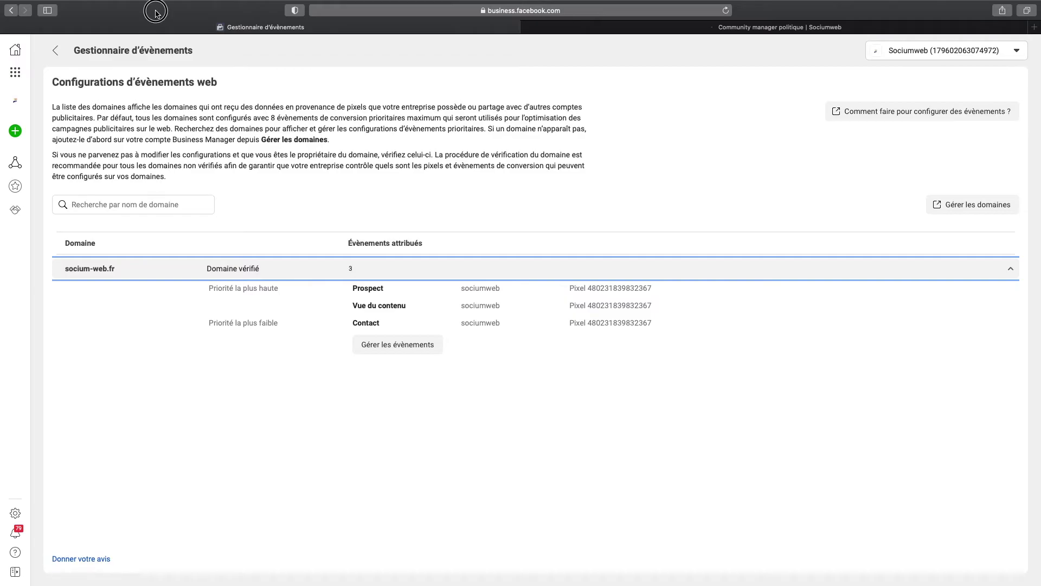
Switch to the WordPress admin in Chrome and open the theme file editor
{"action": "key", "text": "ctrl+super+f"}
{"action": "key", "text": "super+m"}
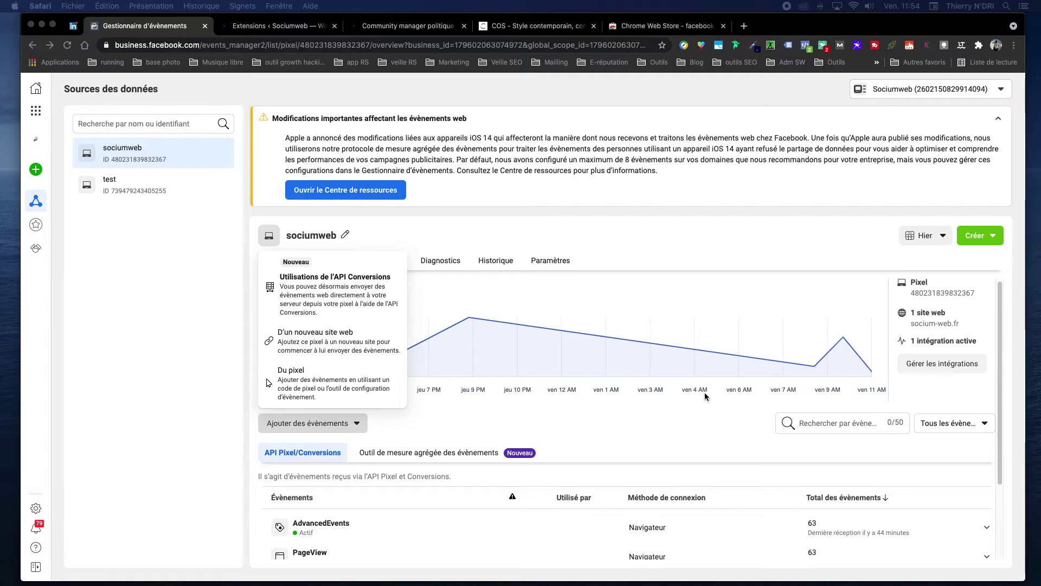
{"action": "left_click", "coordinate": [270, 26]}
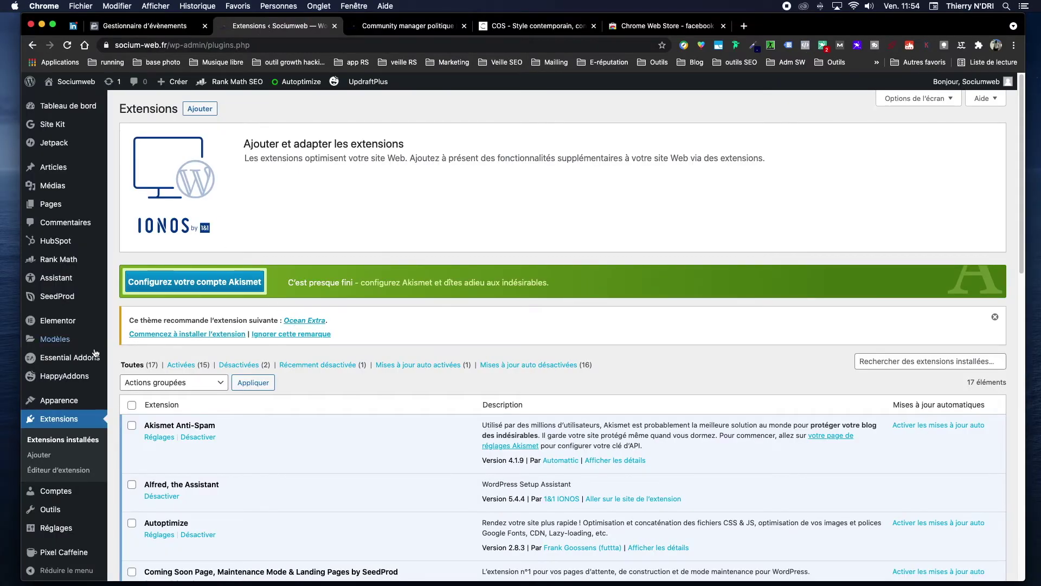
{"action": "scroll", "coordinate": [98, 380], "scroll_direction": "down", "scroll_amount": 5}
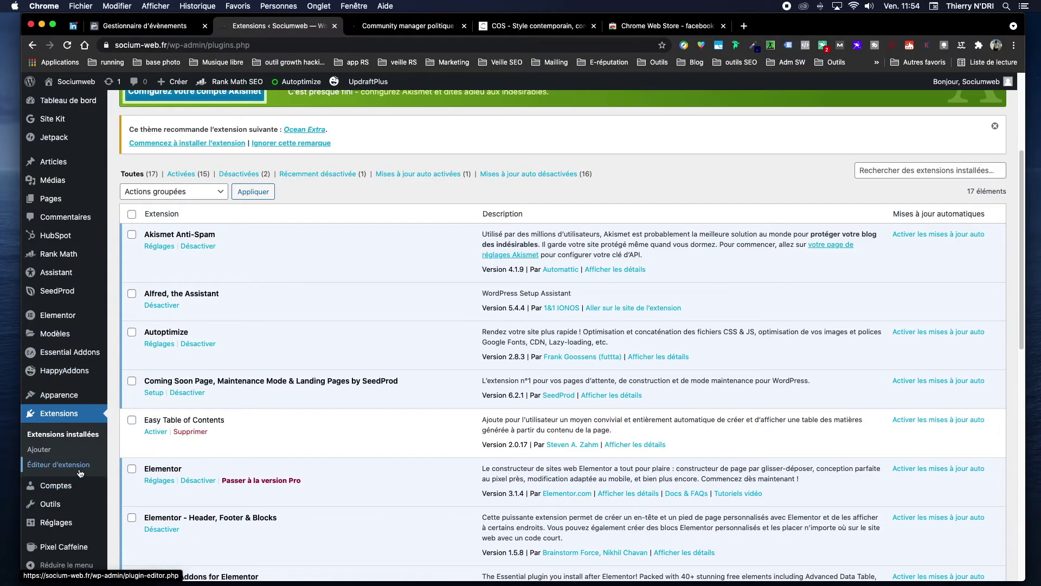
{"action": "mouse_move", "coordinate": [60, 397]}
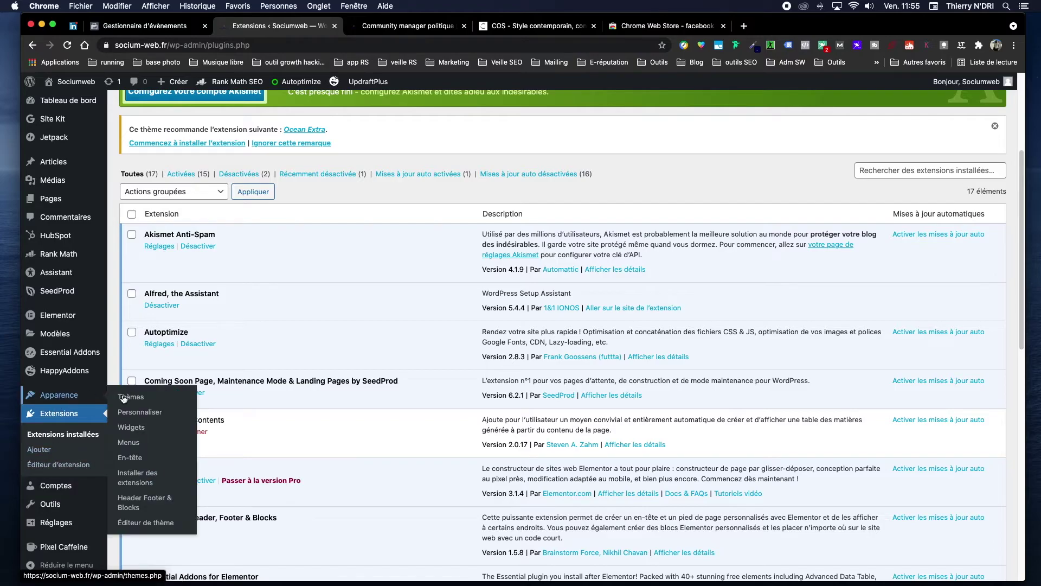
{"action": "left_click", "coordinate": [155, 523]}
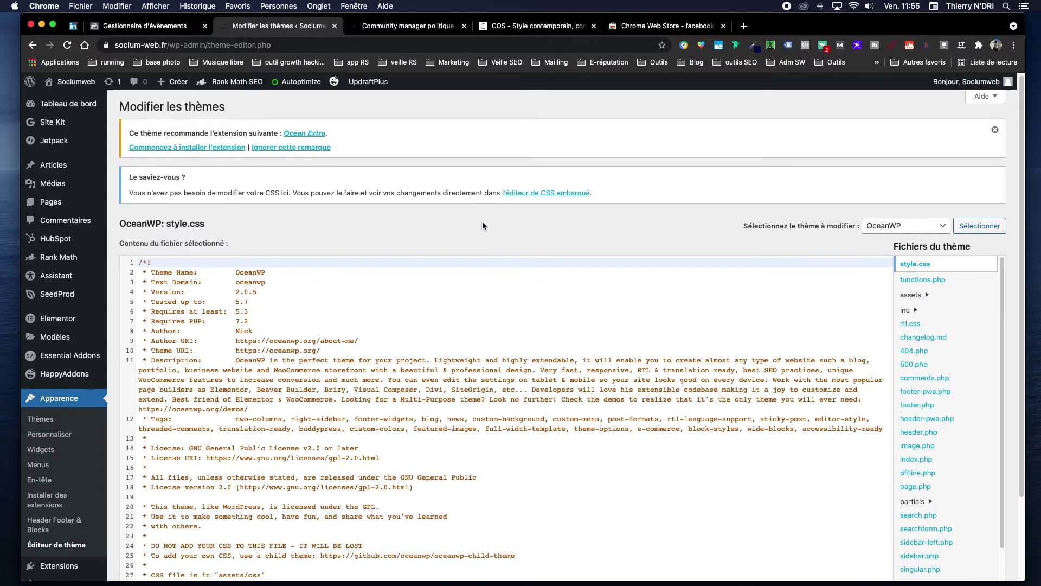
Open OceanWP's header.php, examine the facebook-domain-verification meta tag in its head, and return to the web event configurations in Safari
{"action": "scroll", "coordinate": [483, 249], "scroll_direction": "down", "scroll_amount": 3}
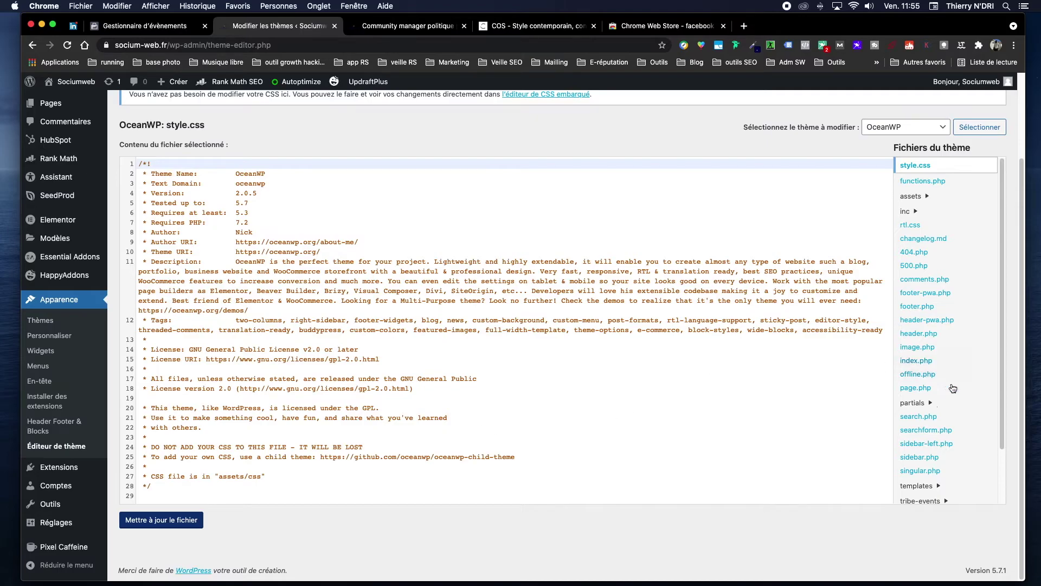
{"action": "left_click", "coordinate": [936, 337]}
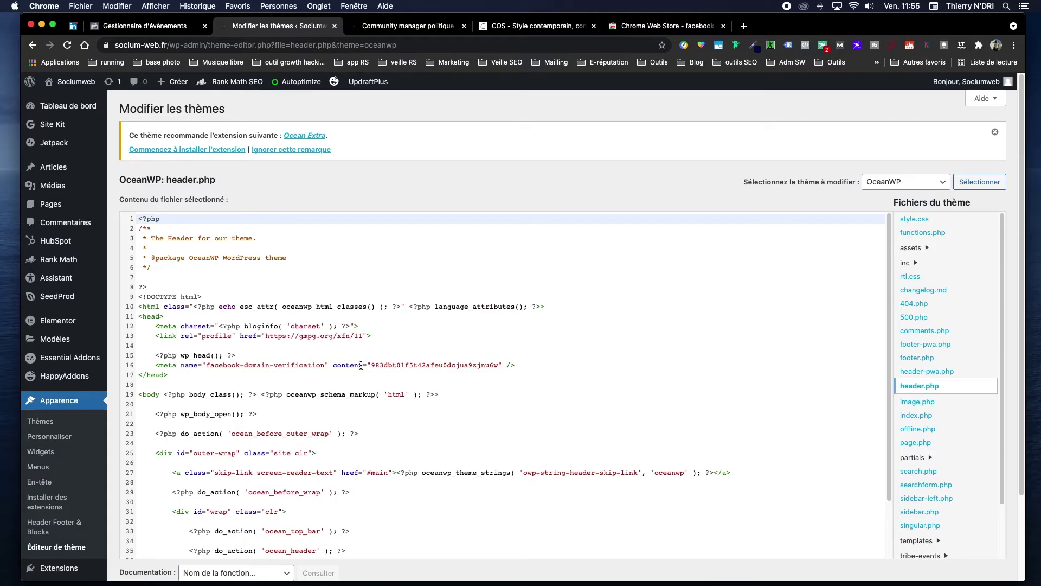
{"action": "scroll", "coordinate": [361, 364], "scroll_direction": "down", "scroll_amount": 5}
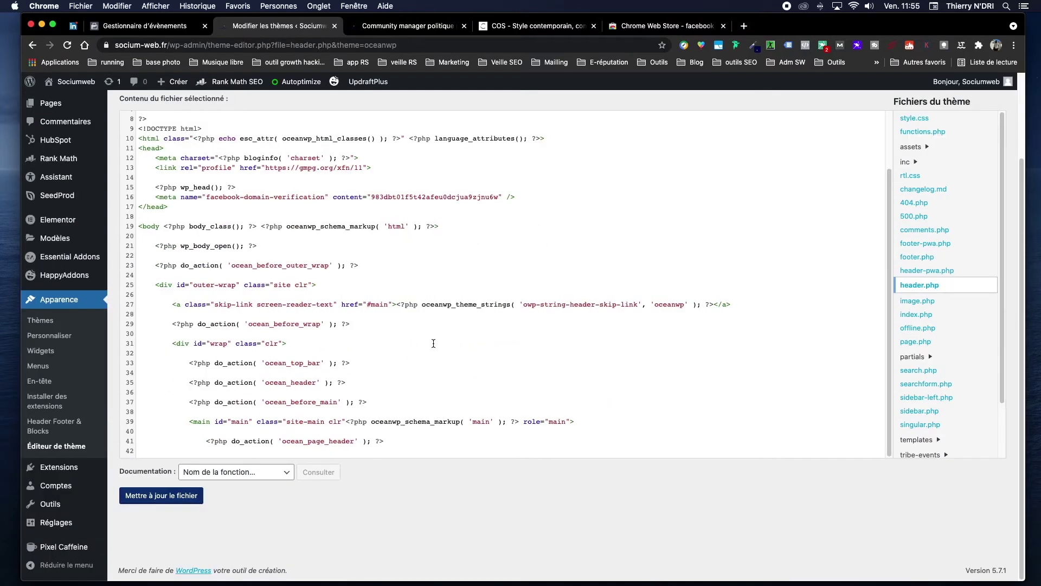
{"action": "left_click", "coordinate": [171, 496]}
{"action": "key", "text": "super+Tab"}
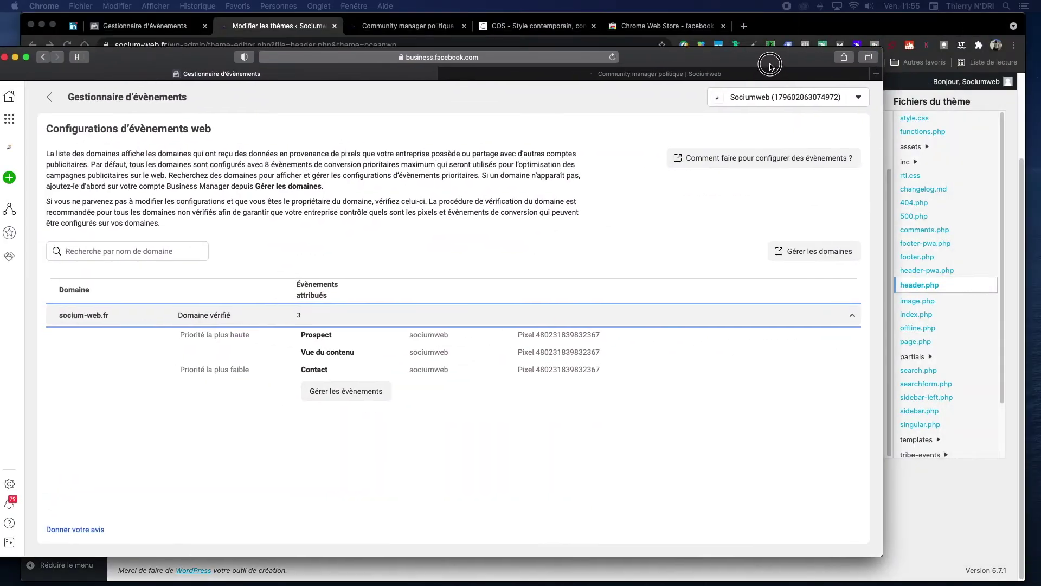
{"action": "left_click", "coordinate": [157, 66]}
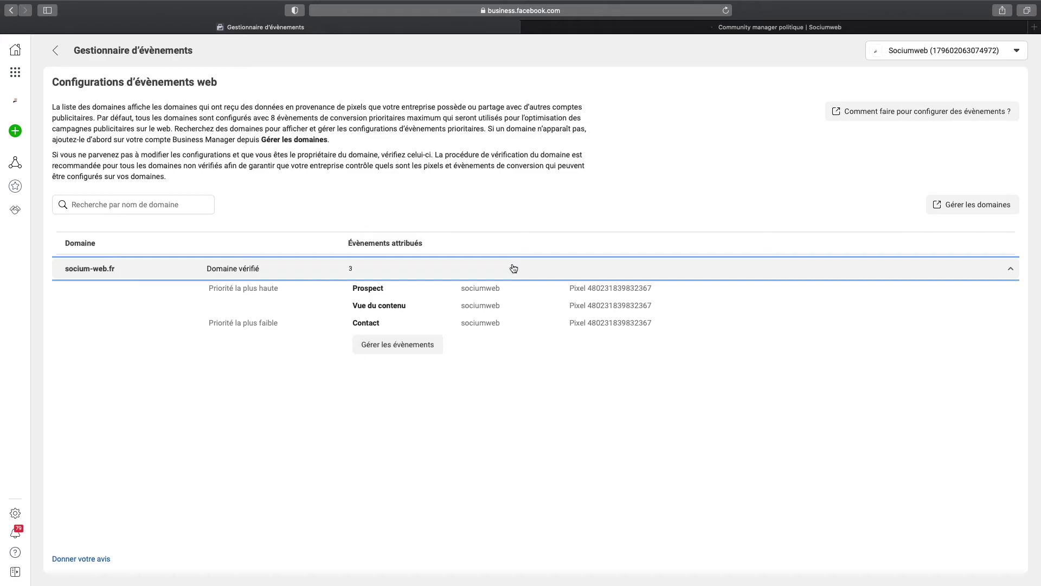
Bring up header.php in Chrome once more to review its head section, and restore the Safari web event configurations full screen
{"action": "left_click", "coordinate": [922, 61]}
{"action": "key", "text": "ctrl+super+f"}
{"action": "key", "text": "super+m"}
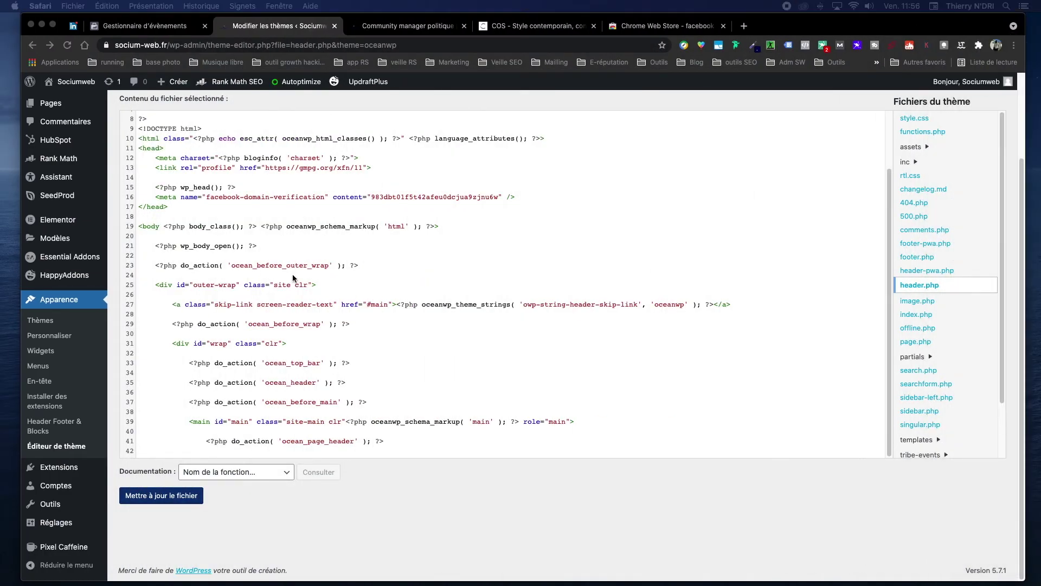
{"action": "scroll", "coordinate": [314, 254], "scroll_direction": "up", "scroll_amount": 3}
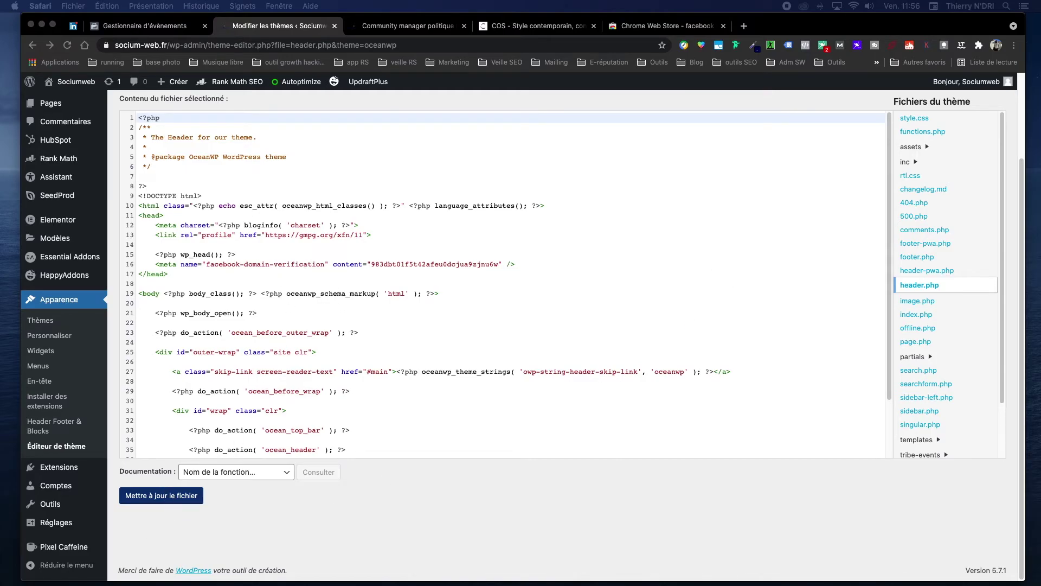
{"action": "left_click_drag", "start_coordinate": [1040, 50], "coordinate": [786, 59]}
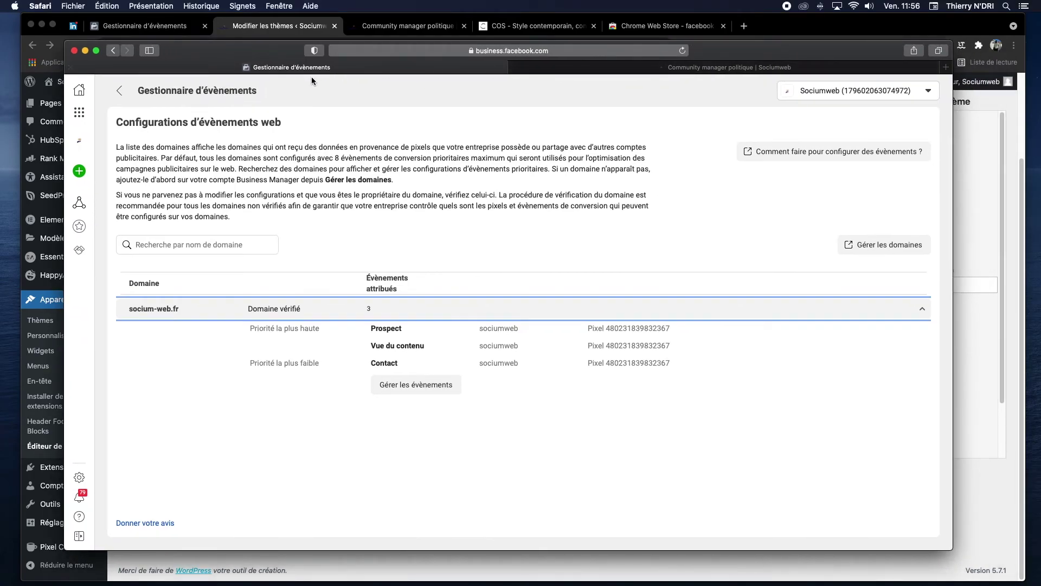
{"action": "left_click", "coordinate": [96, 51]}
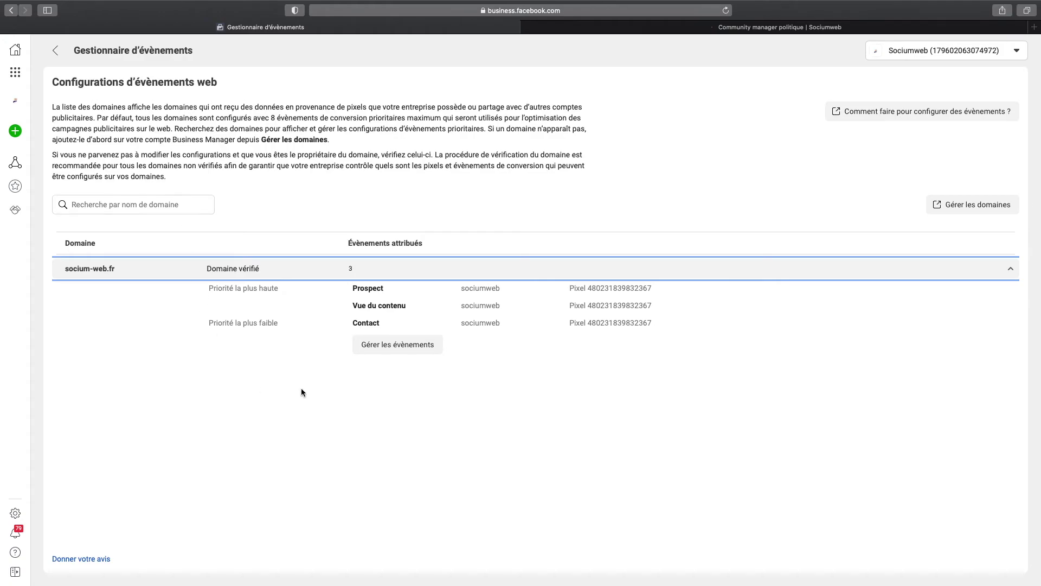
Try adding an event for the sociumweb pixel to the socium-web.fr configuration, remove it, and return to the data sources overview
{"action": "left_click", "coordinate": [413, 350]}
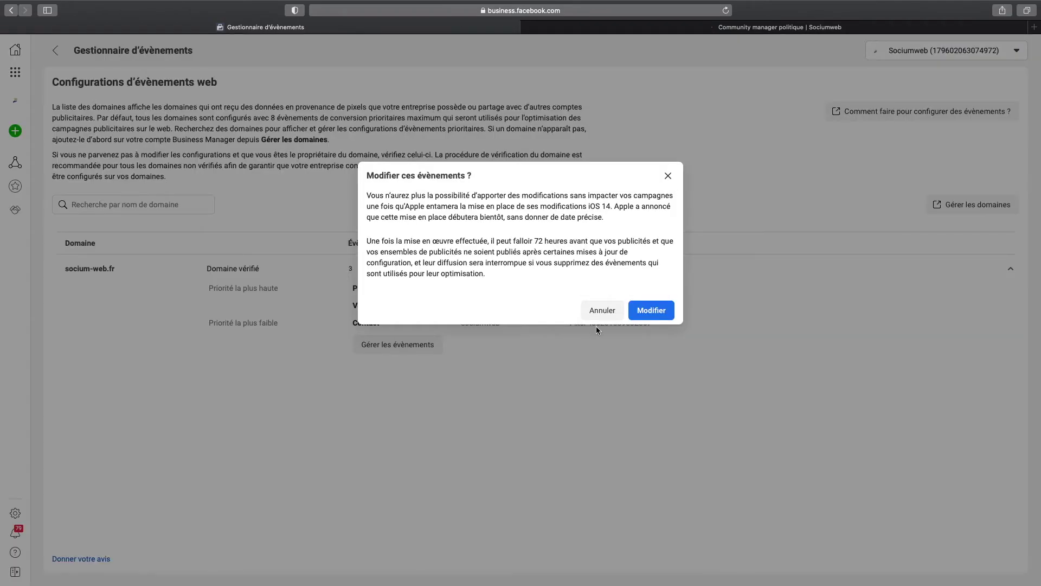
{"action": "left_click", "coordinate": [650, 310]}
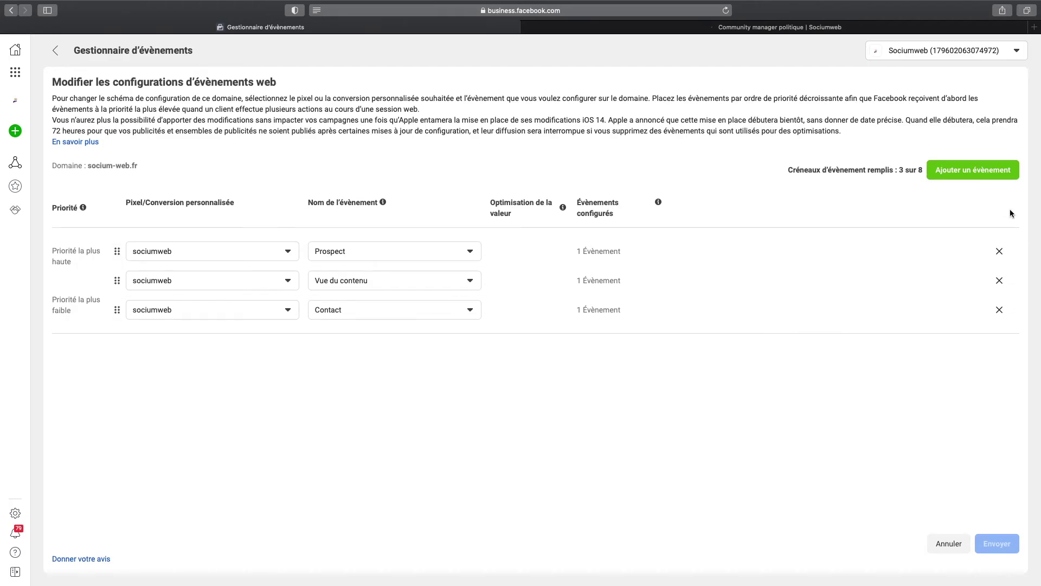
{"action": "left_click", "coordinate": [976, 178]}
{"action": "left_click", "coordinate": [251, 342]}
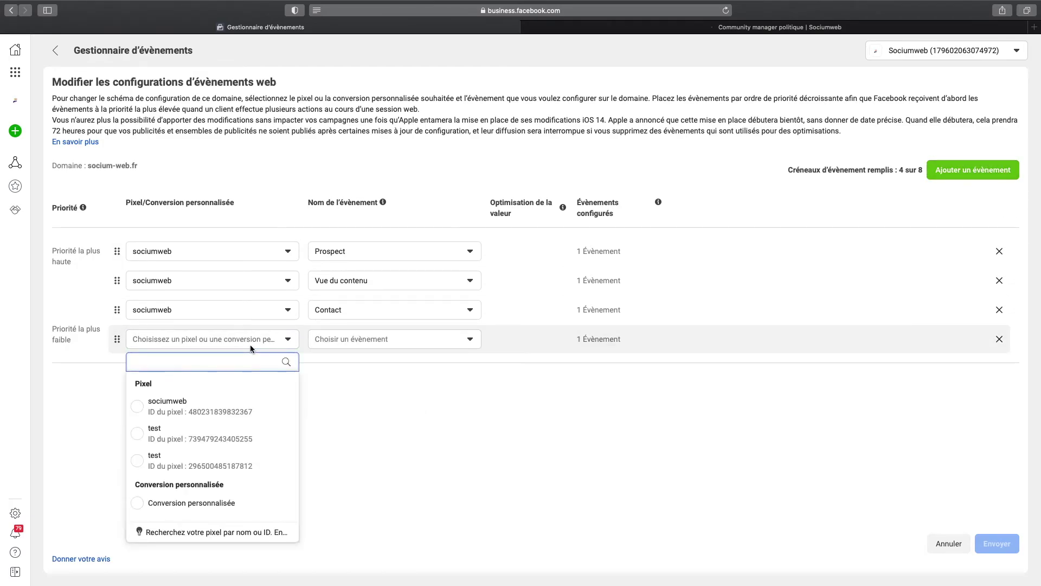
{"action": "left_click", "coordinate": [243, 411]}
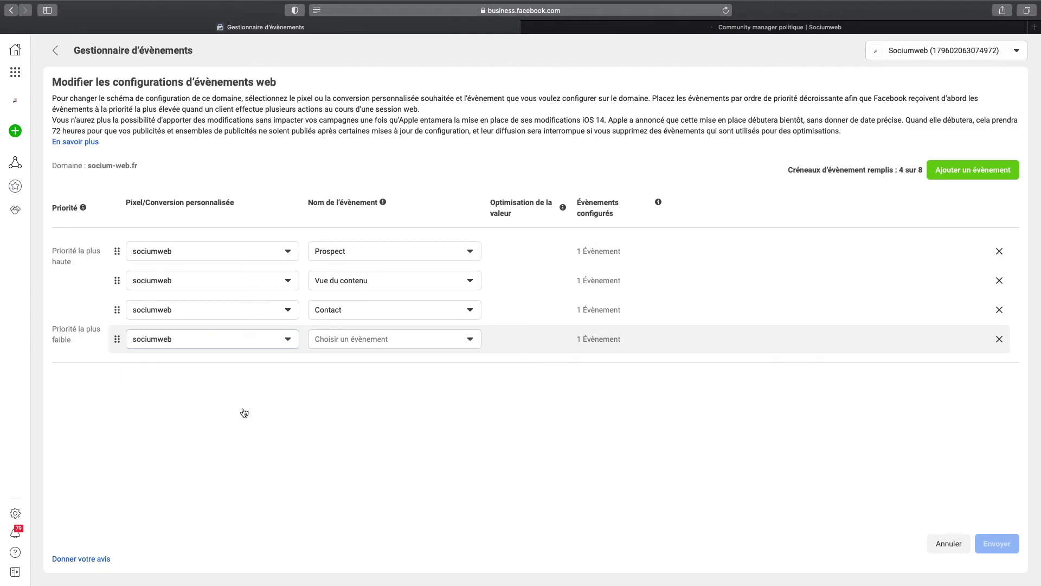
{"action": "left_click", "coordinate": [356, 344]}
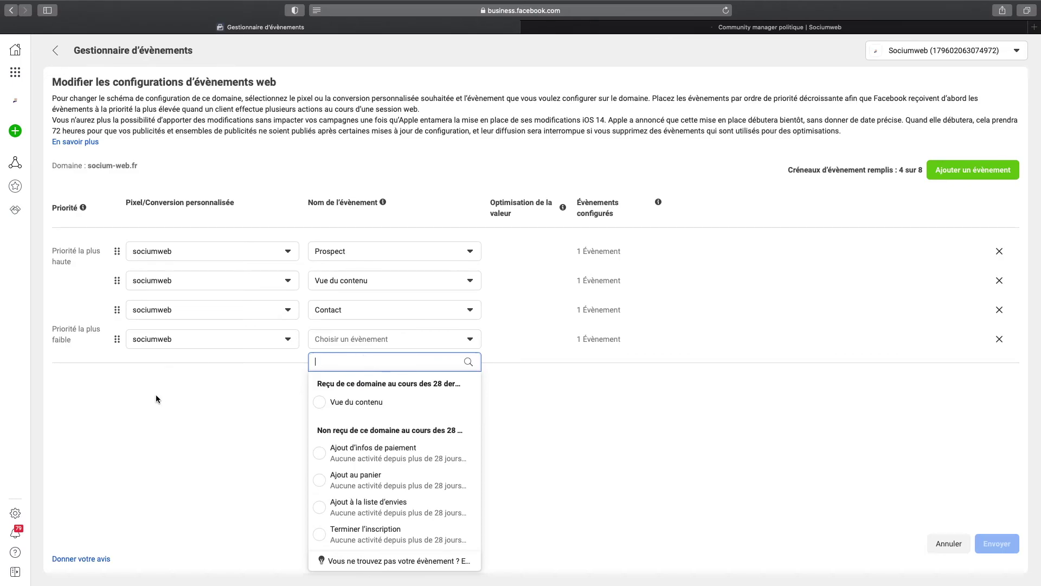
{"action": "left_click", "coordinate": [999, 339]}
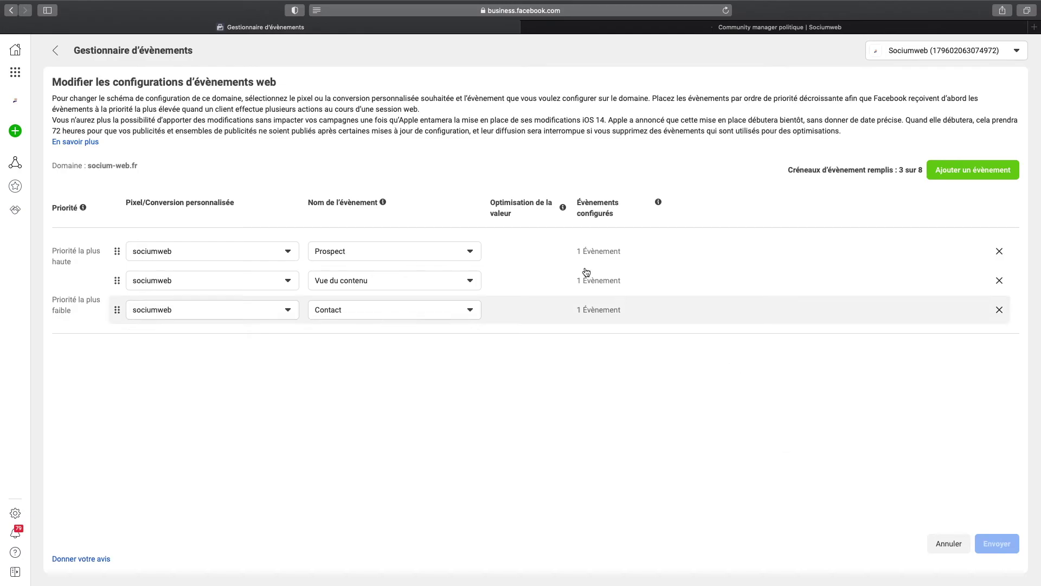
{"action": "left_click", "coordinate": [55, 50]}
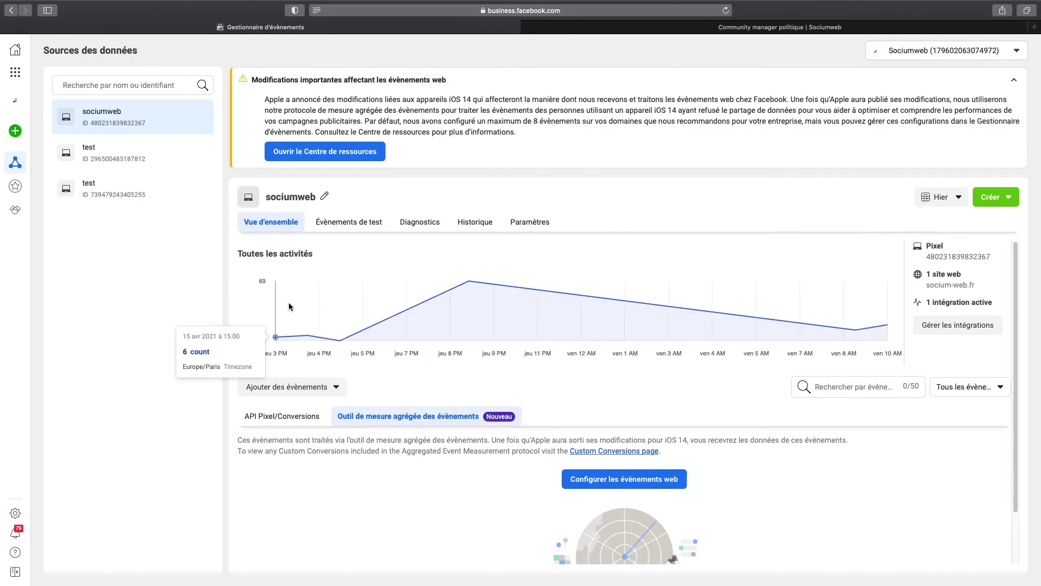